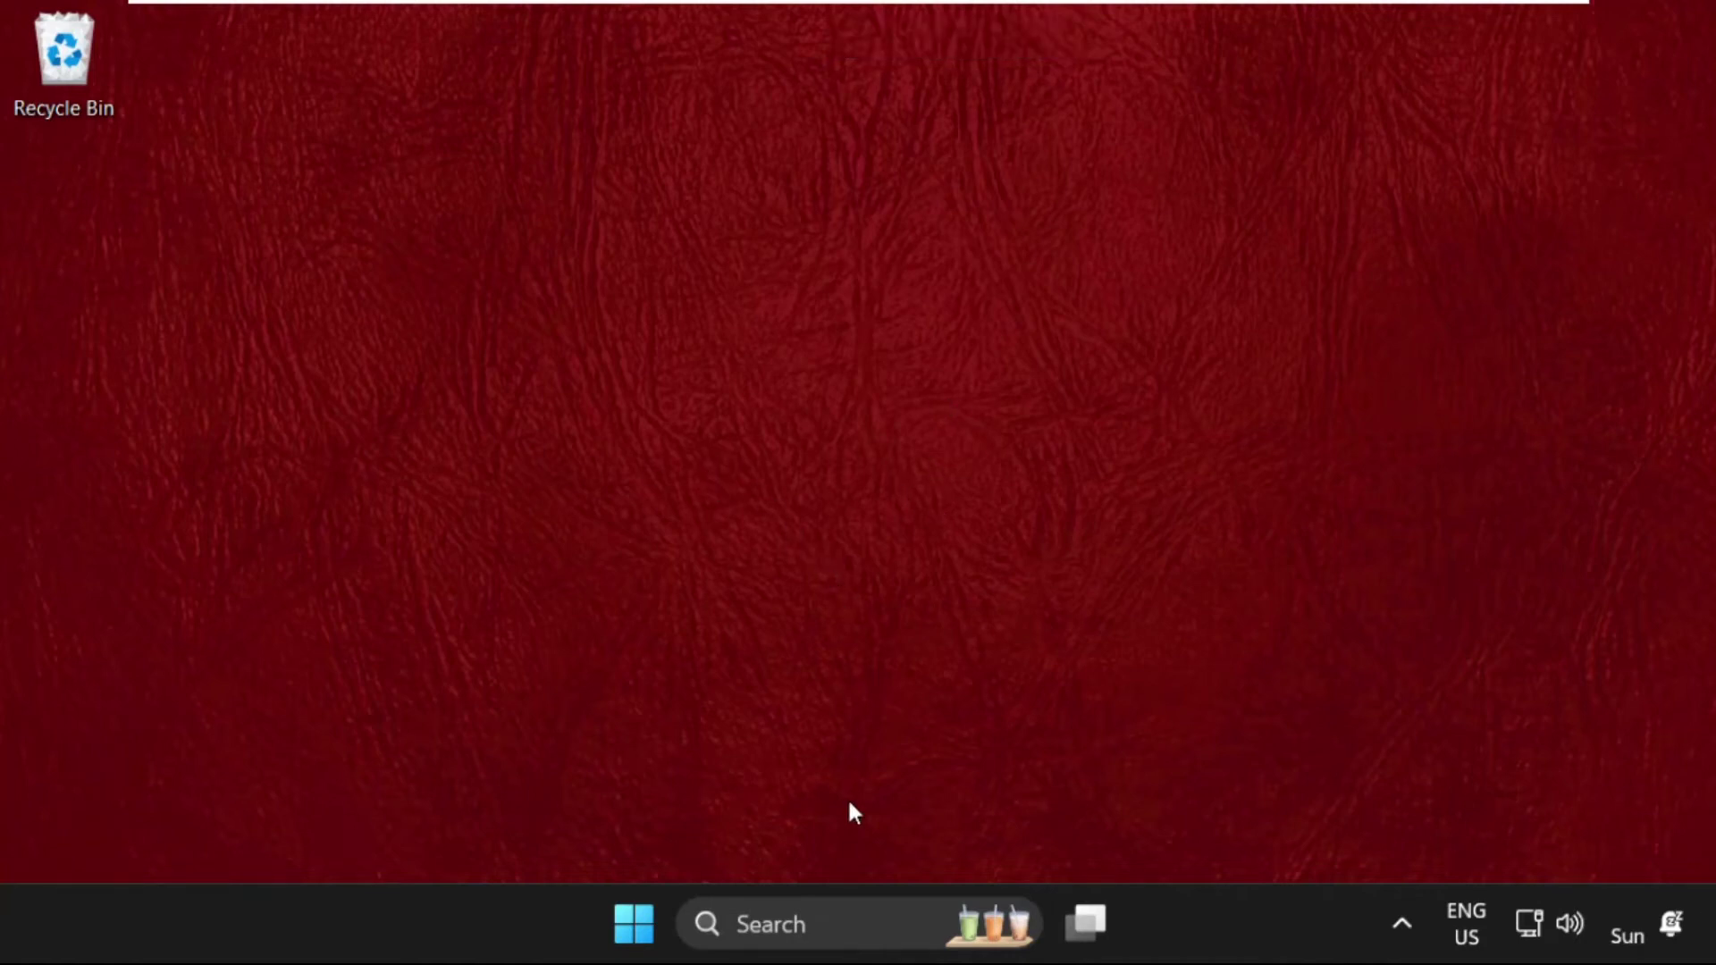
Step: Launch Services from Windows Search, then open Task Manager's Run new task dialog
left_click(838, 924)
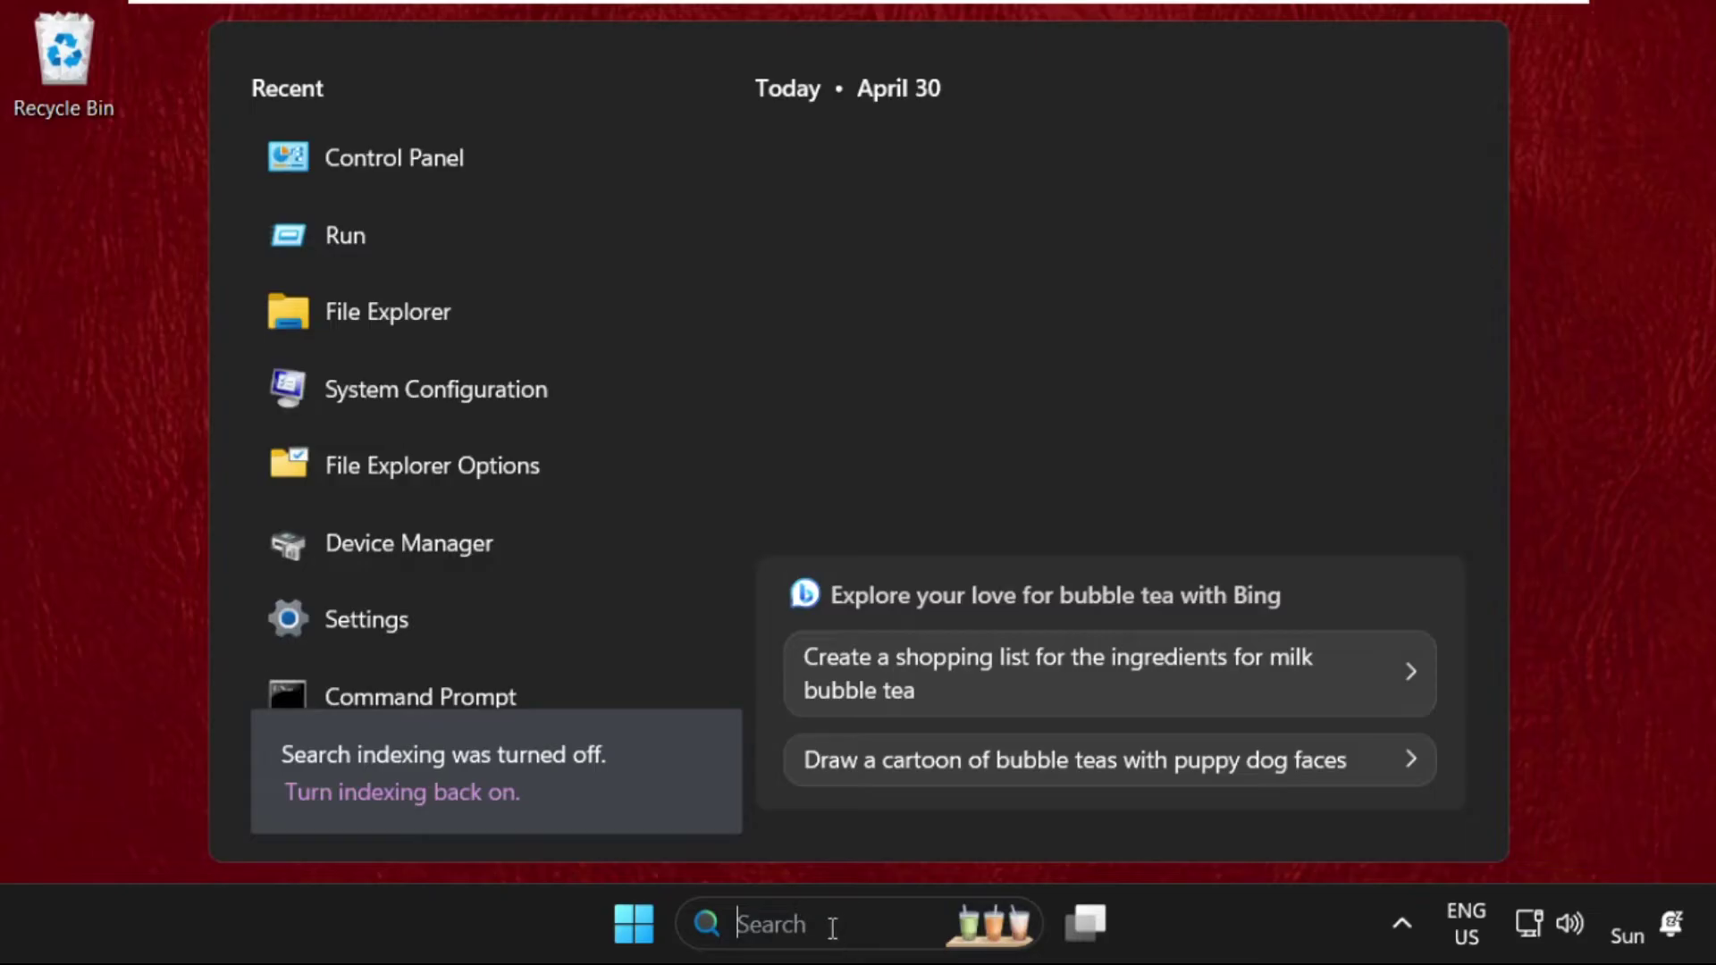
type("services")
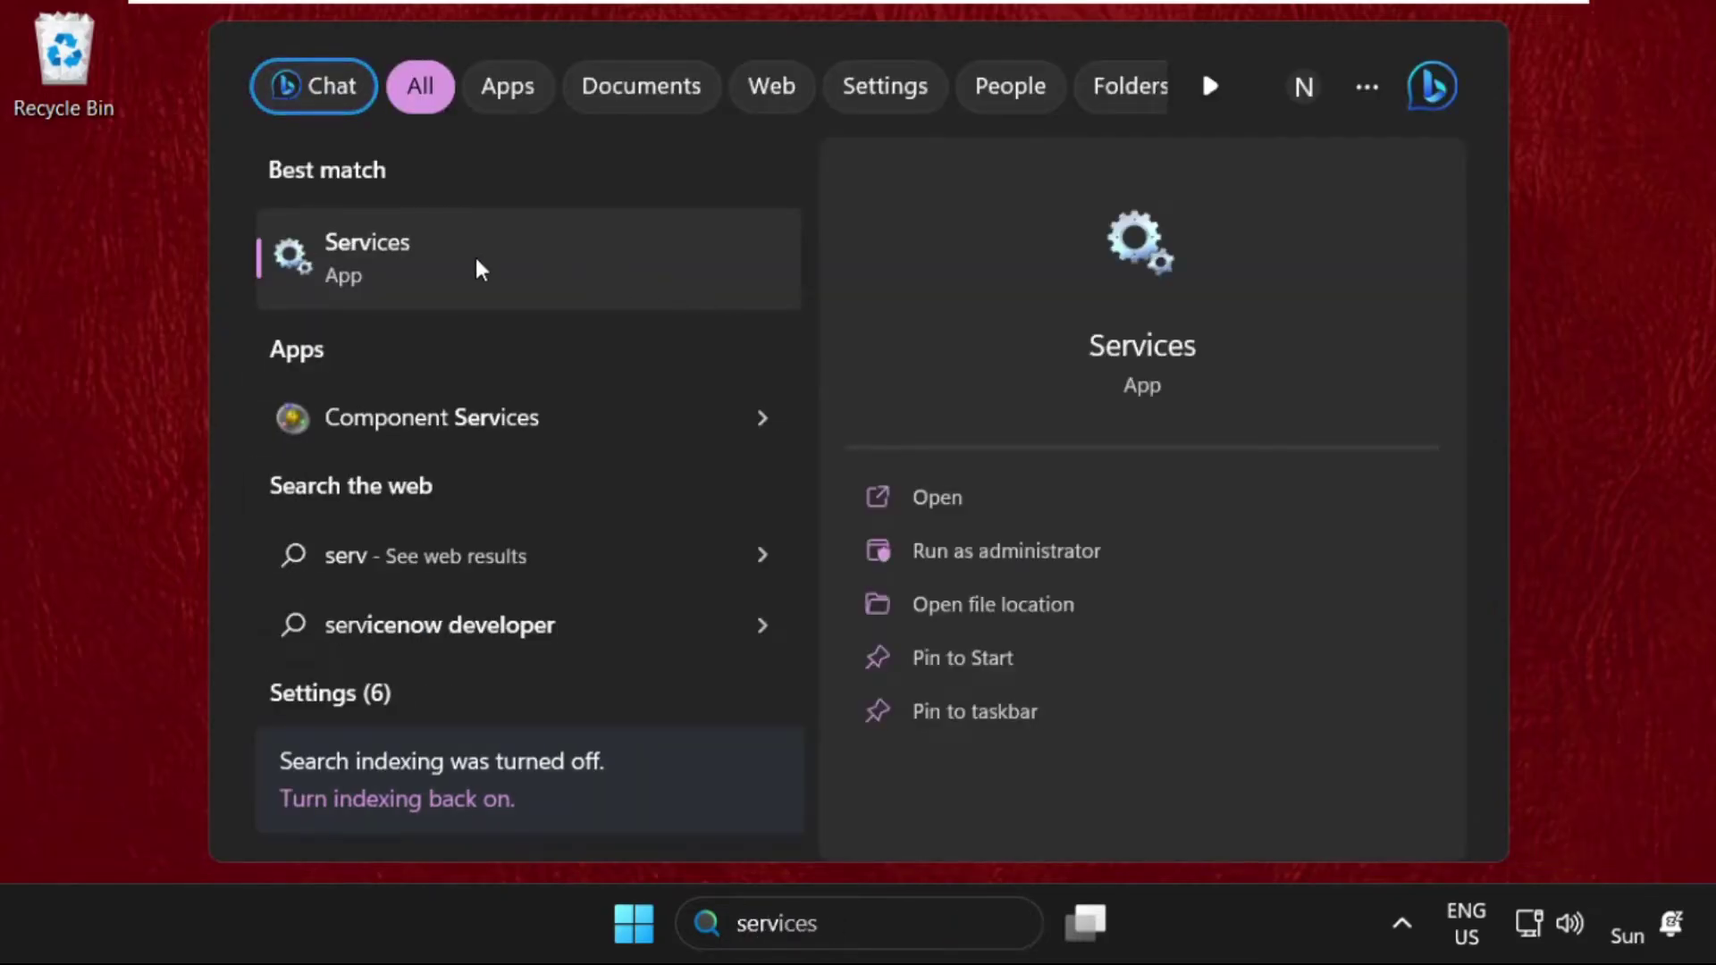
left_click(477, 262)
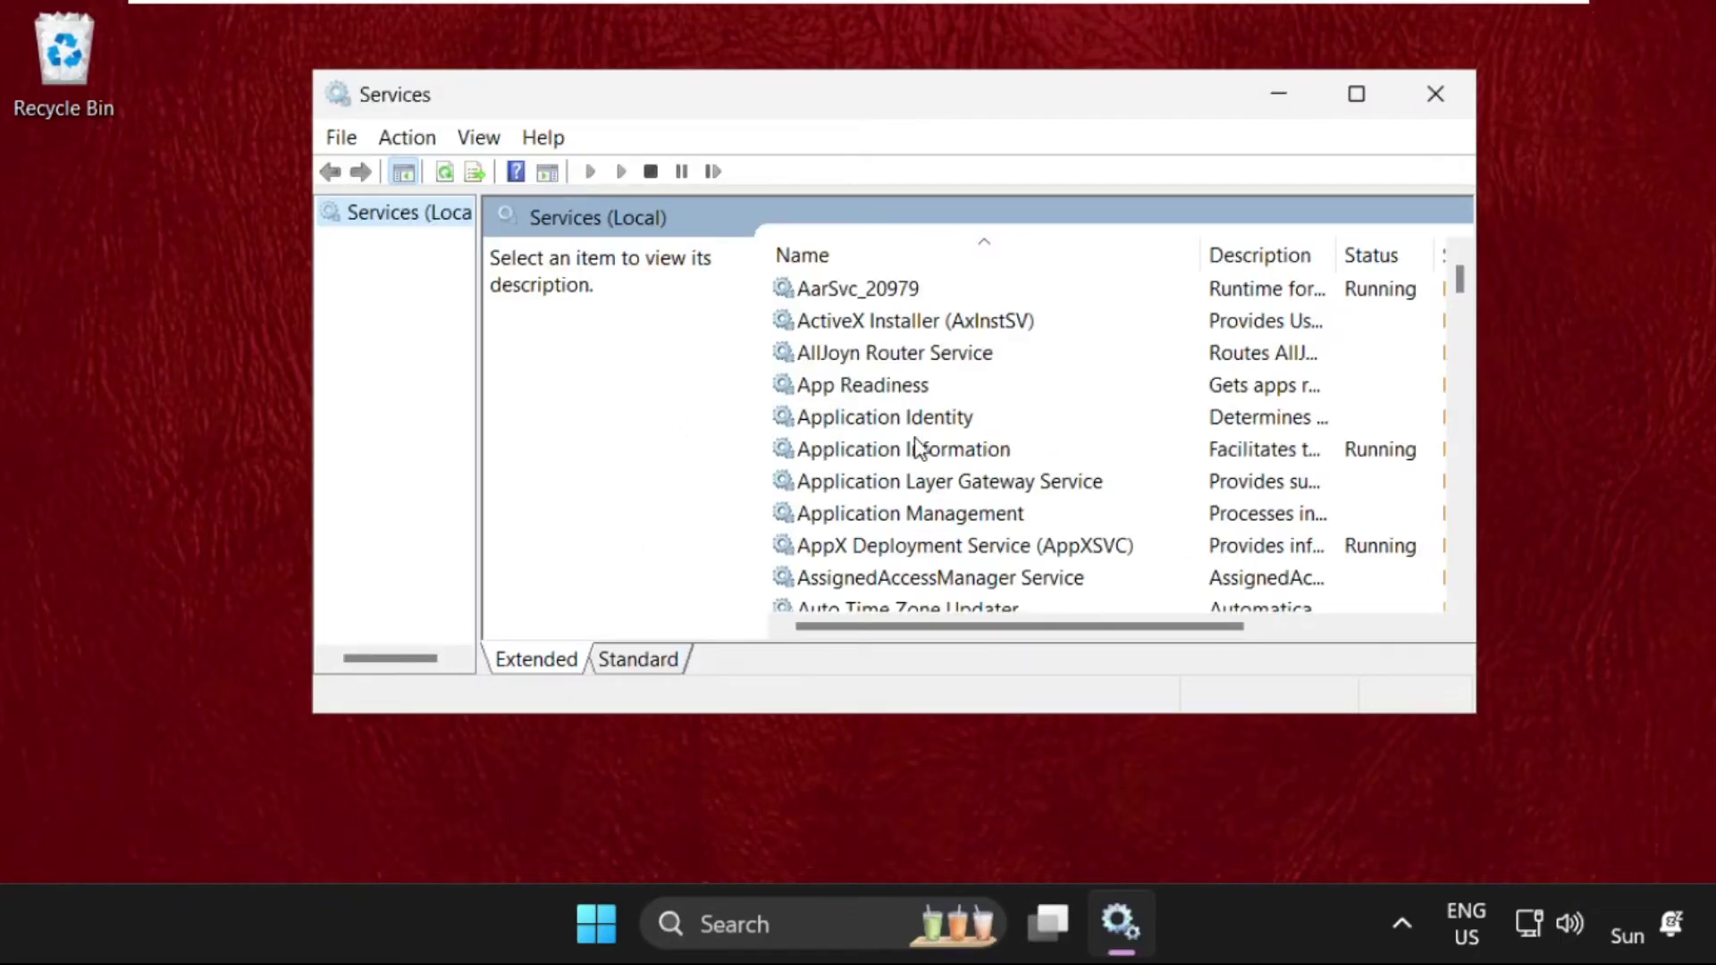
right_click(1256, 916)
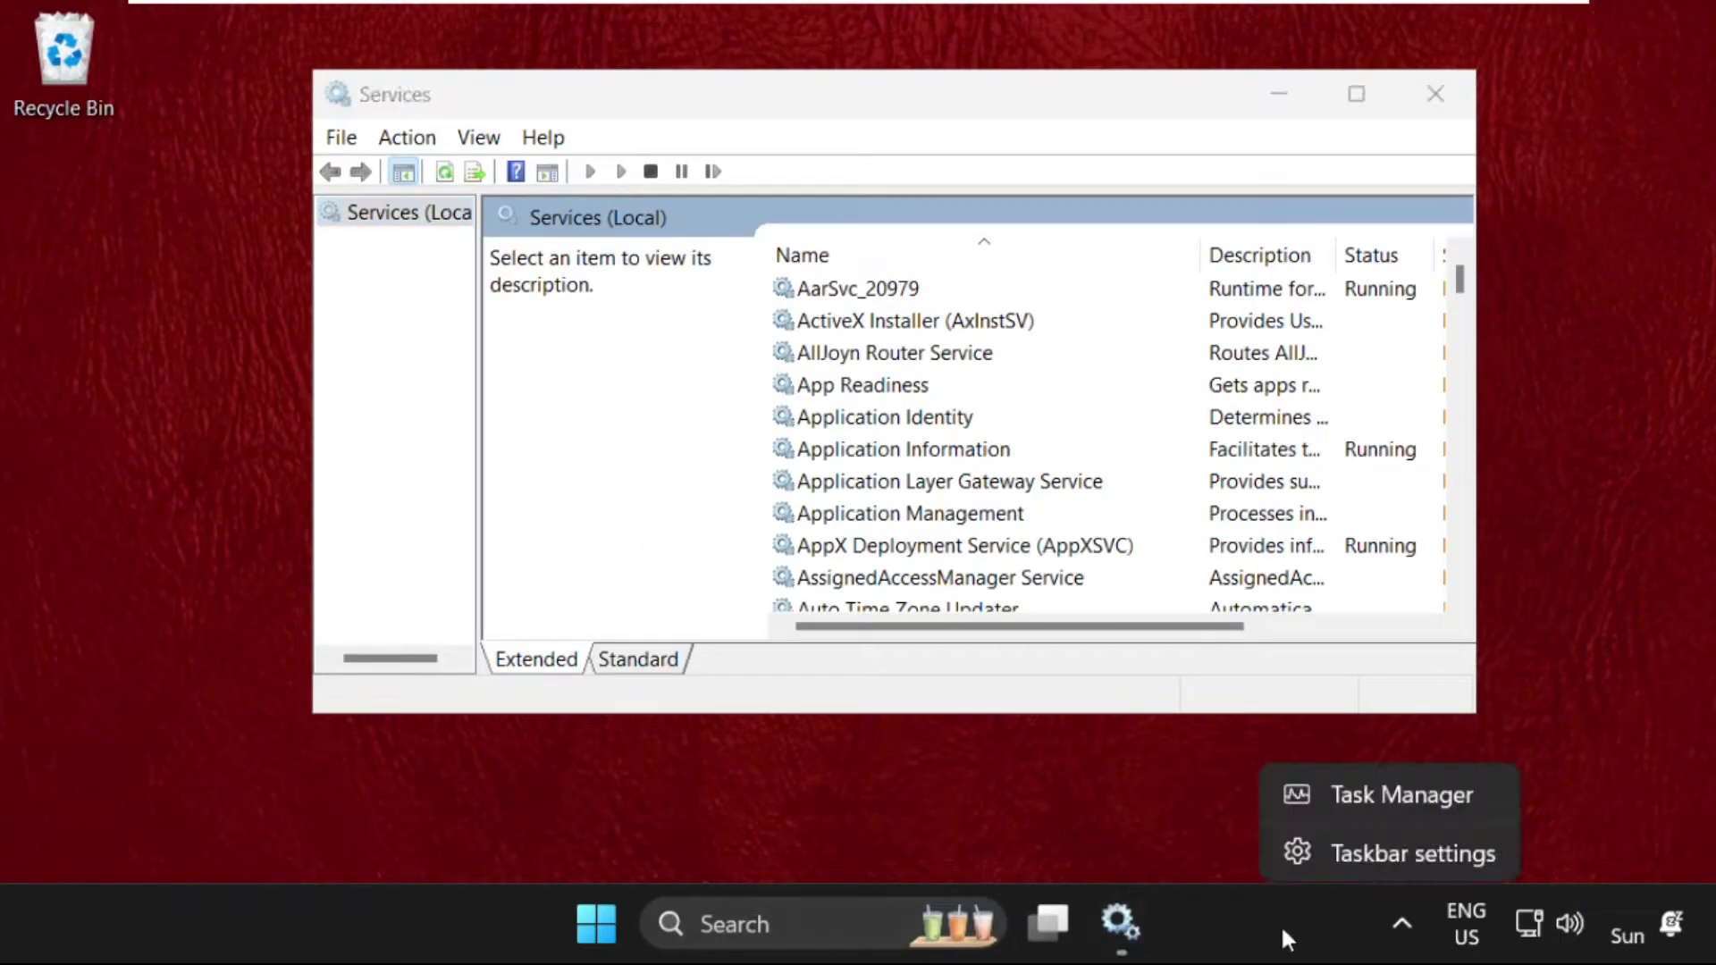
left_click(1378, 795)
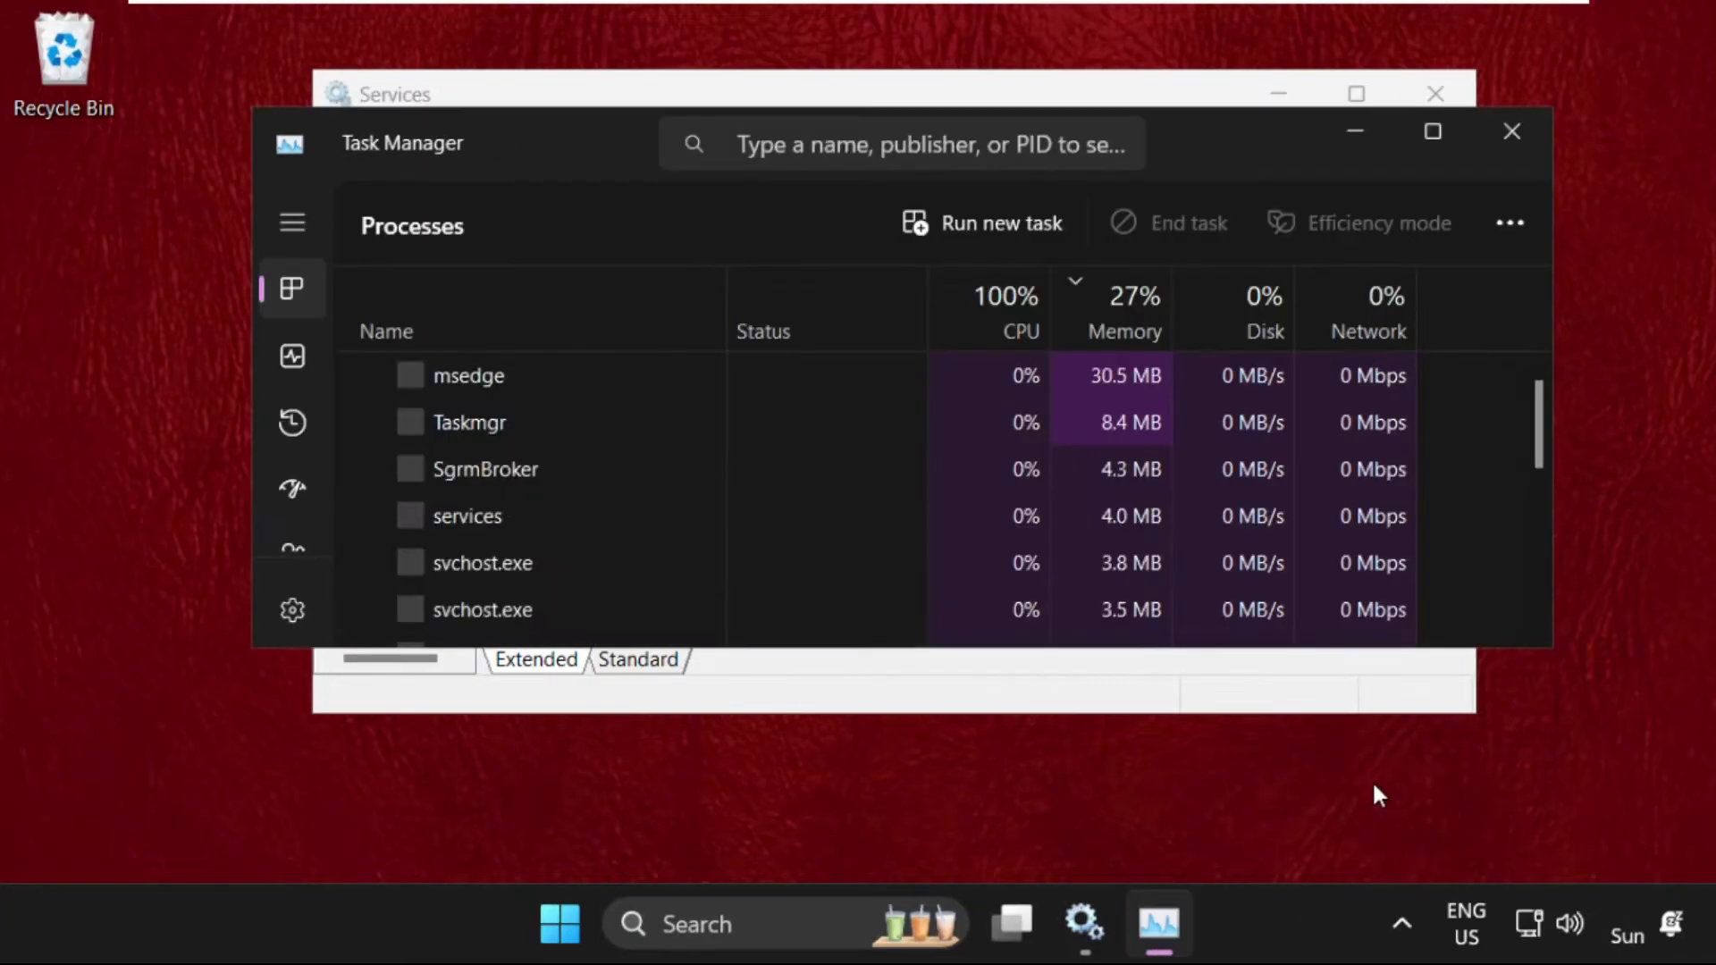
left_click(973, 222)
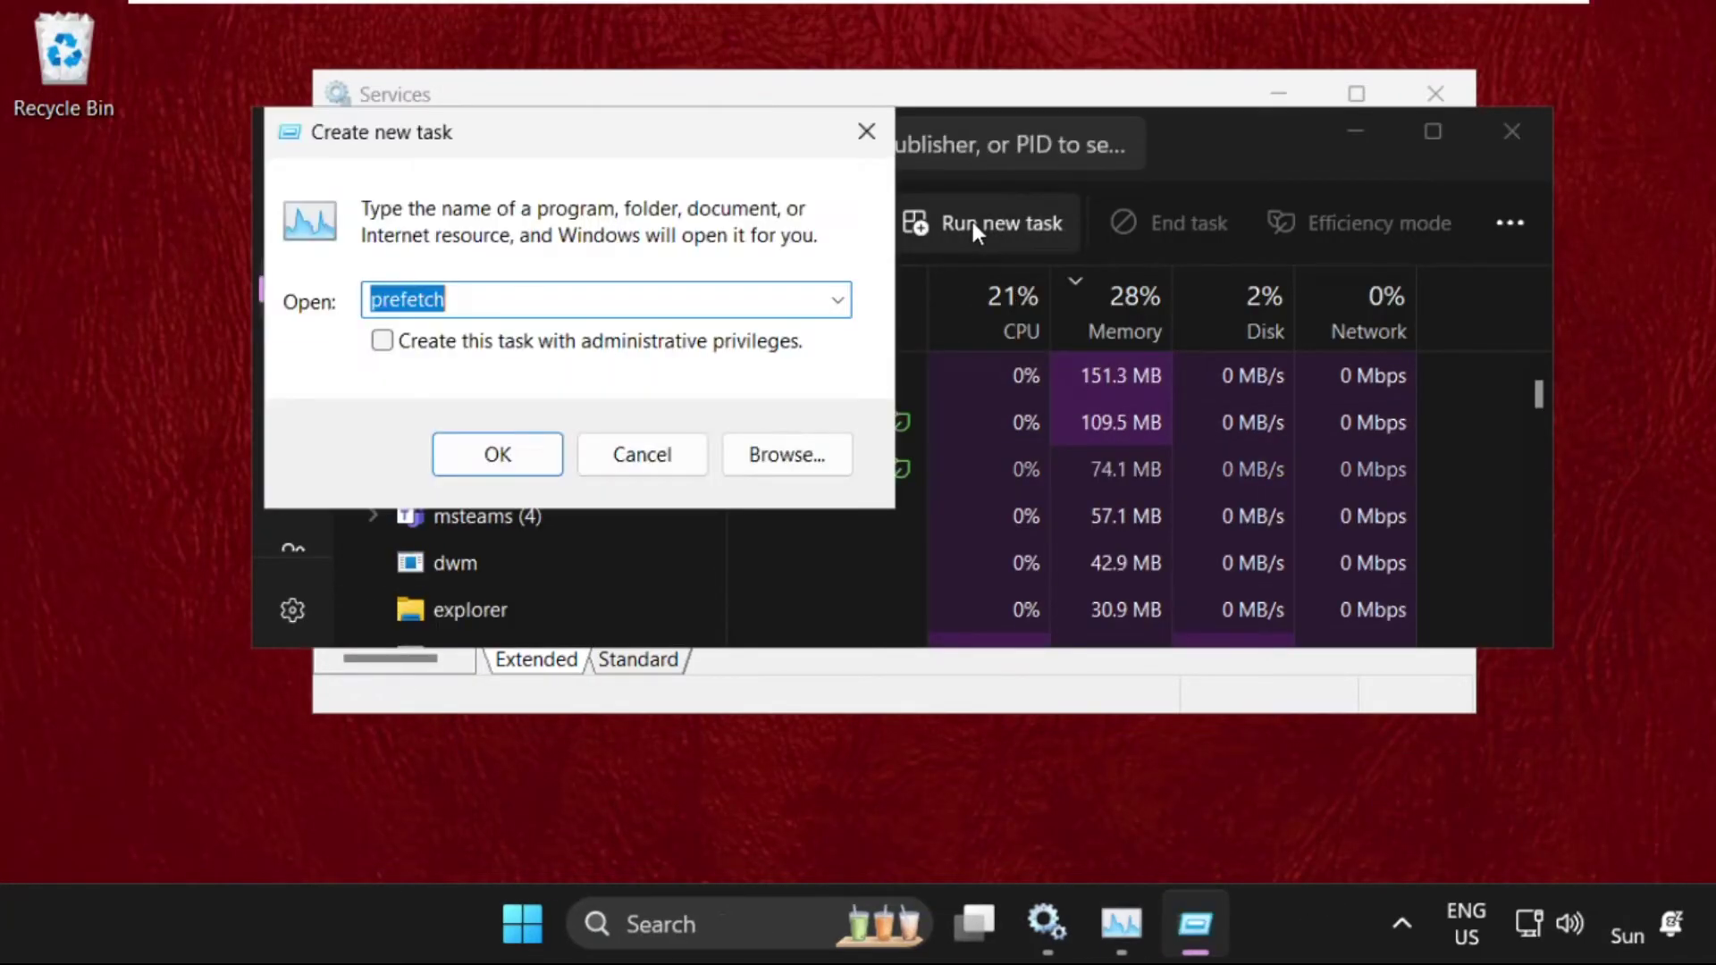
Step: Browse to C:\Windows\System32 and pick cmd as the new task's program
left_click(809, 464)
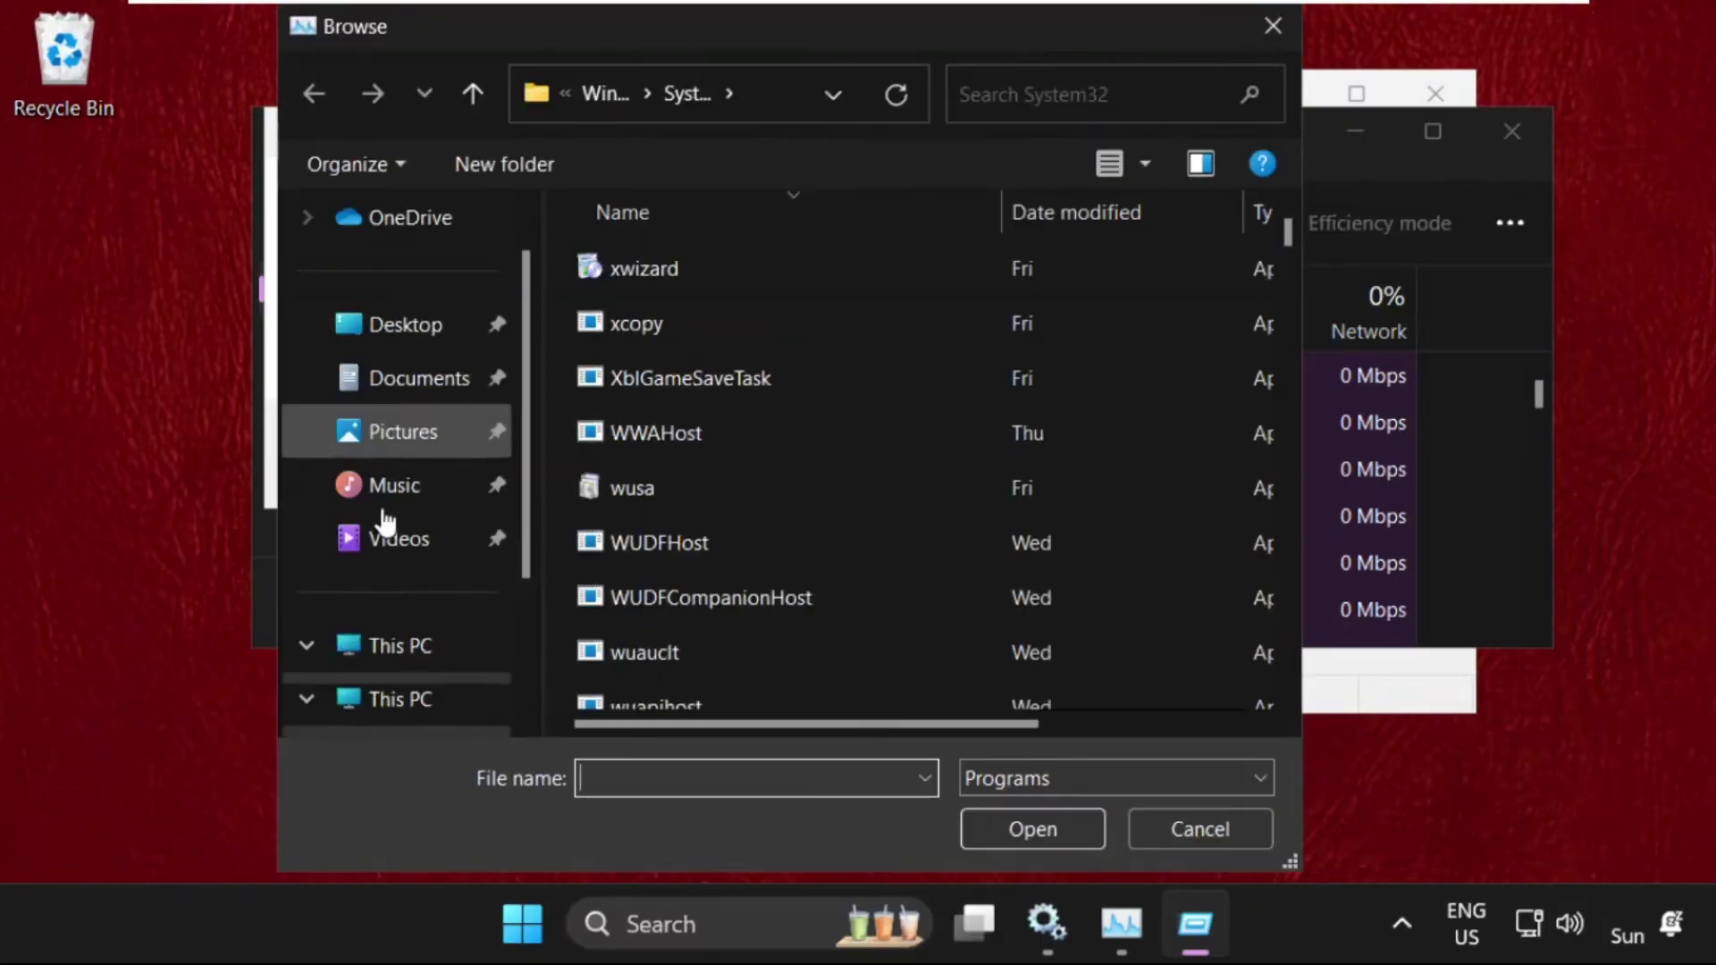
scroll(385, 516, "down", 2)
left_click(399, 484)
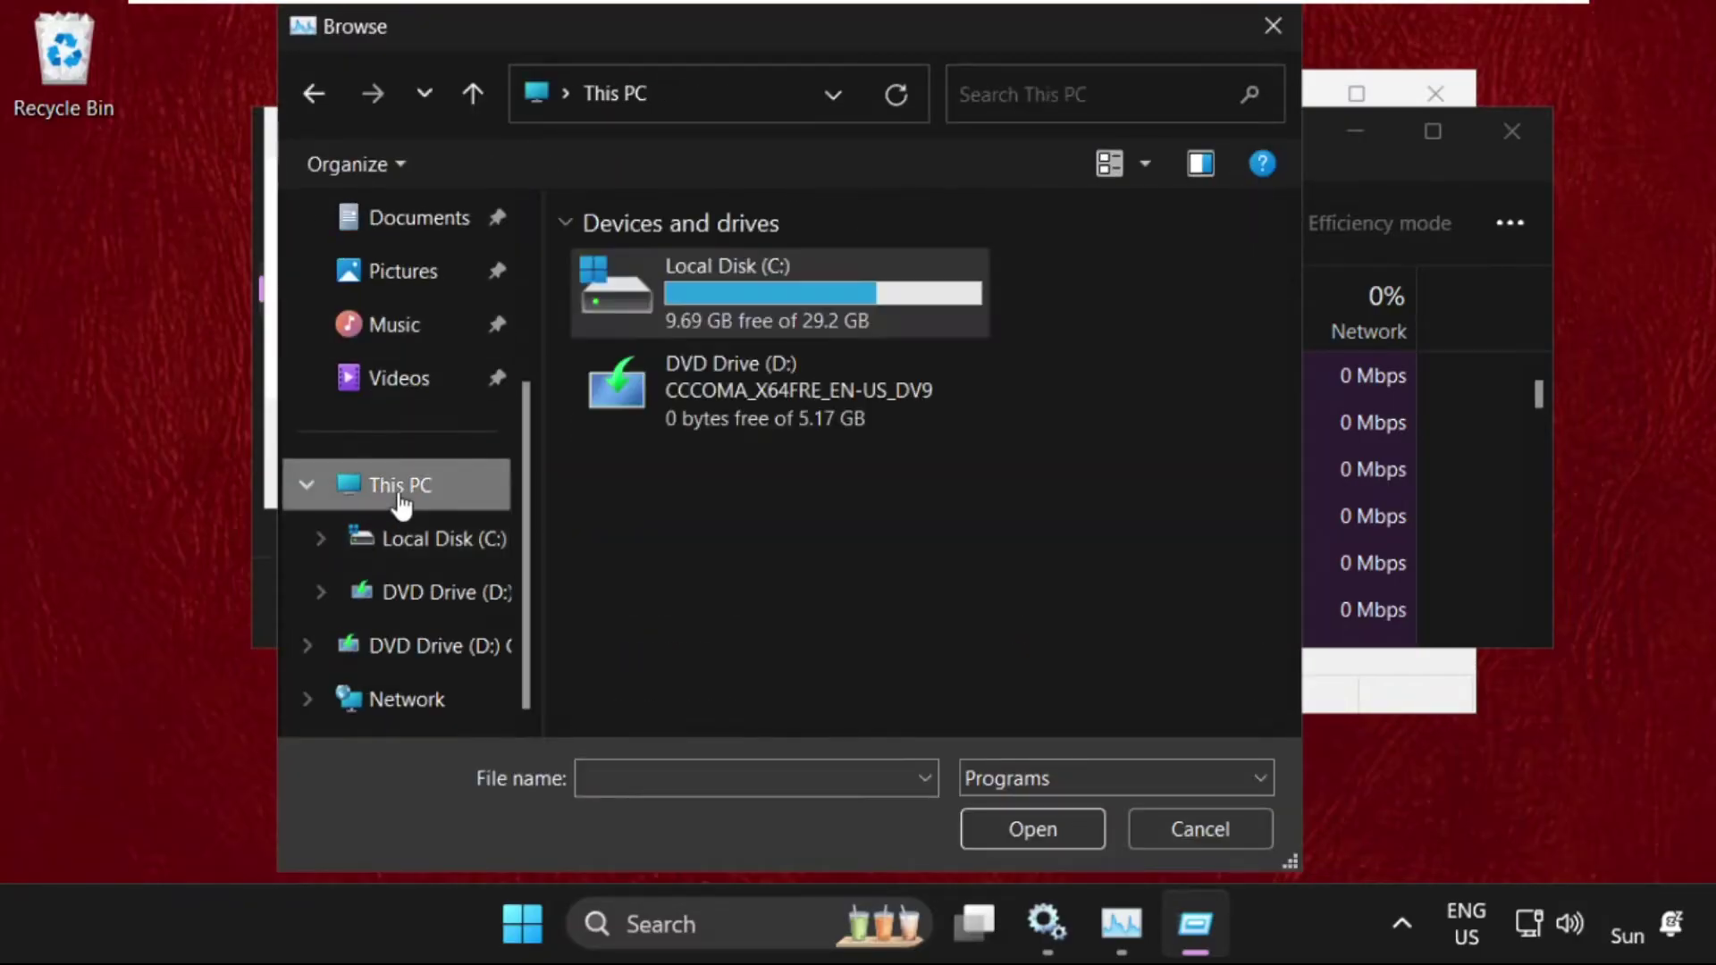
double_click(778, 290)
scroll(755, 406, "down", 2)
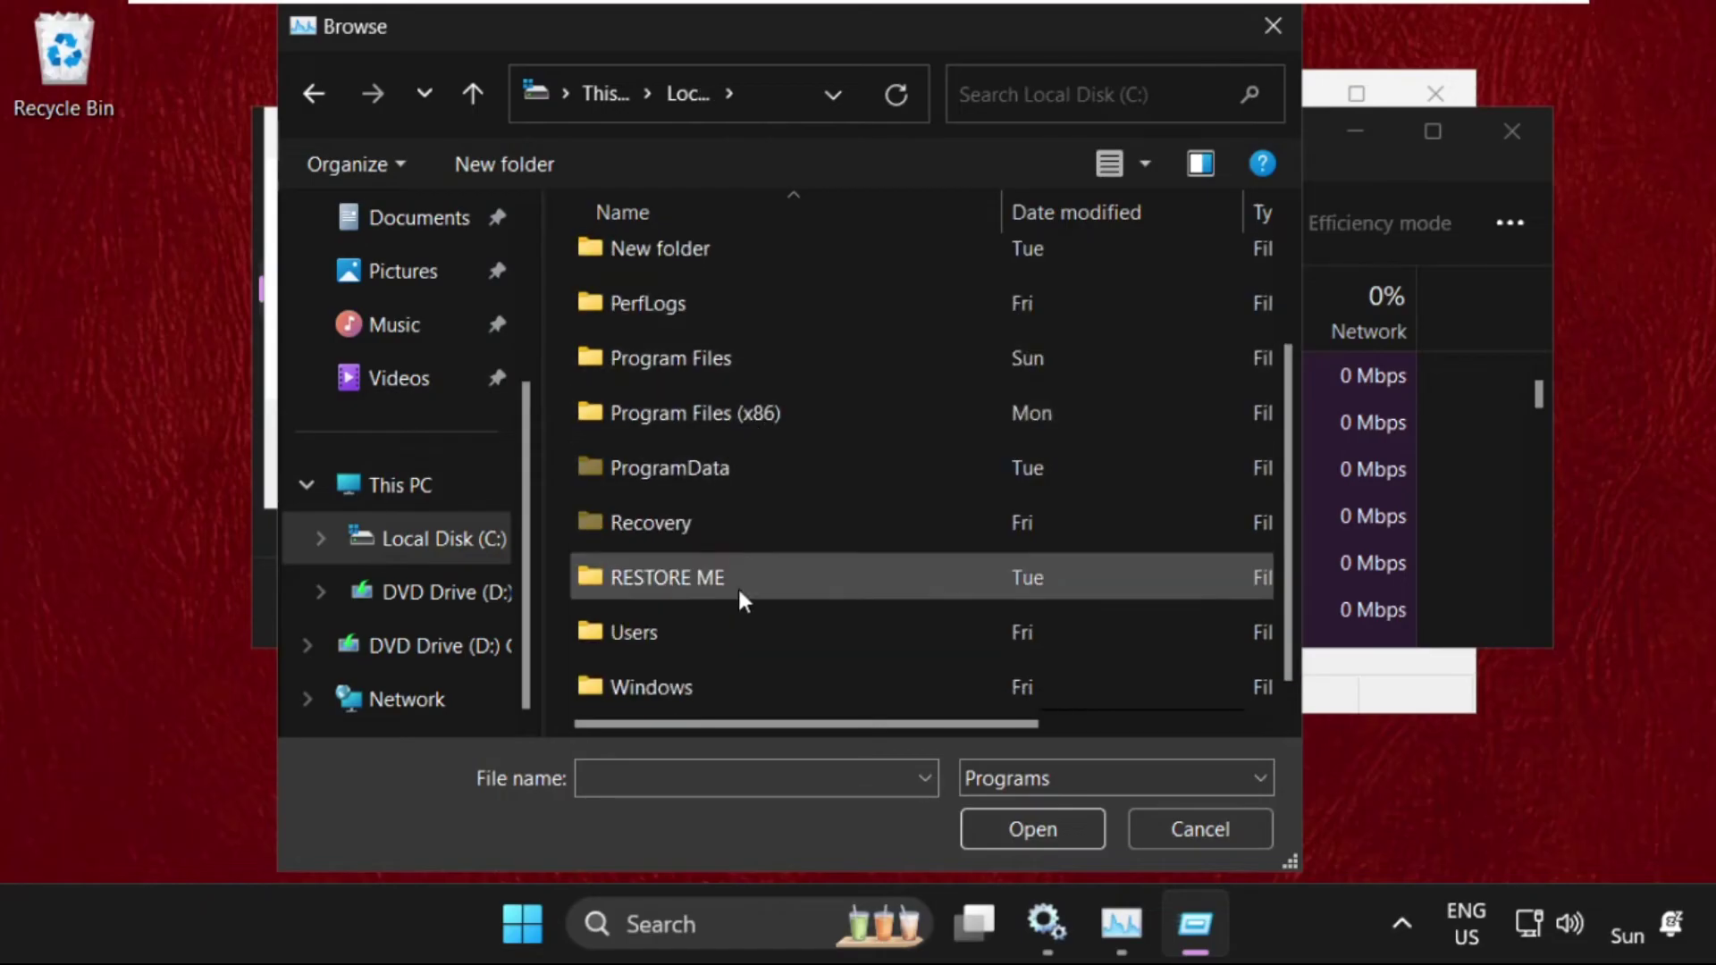
double_click(721, 673)
scroll(718, 603, "down", 5)
scroll(711, 543, "down", 2)
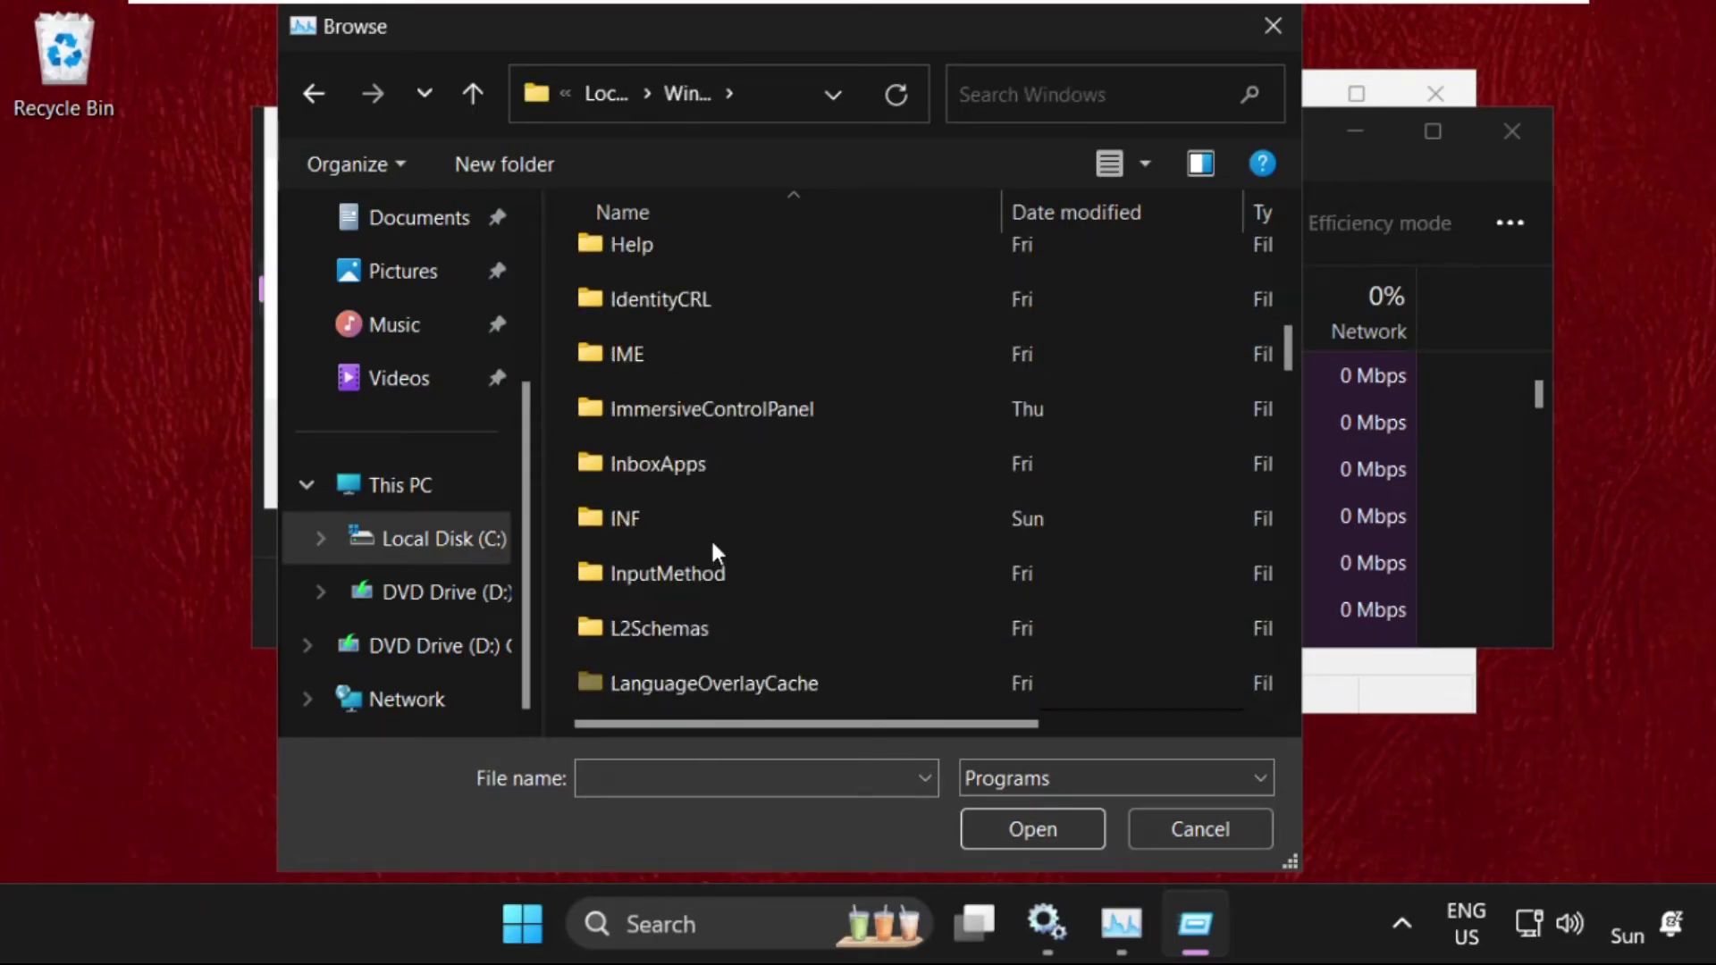
scroll(712, 536, "down", 5)
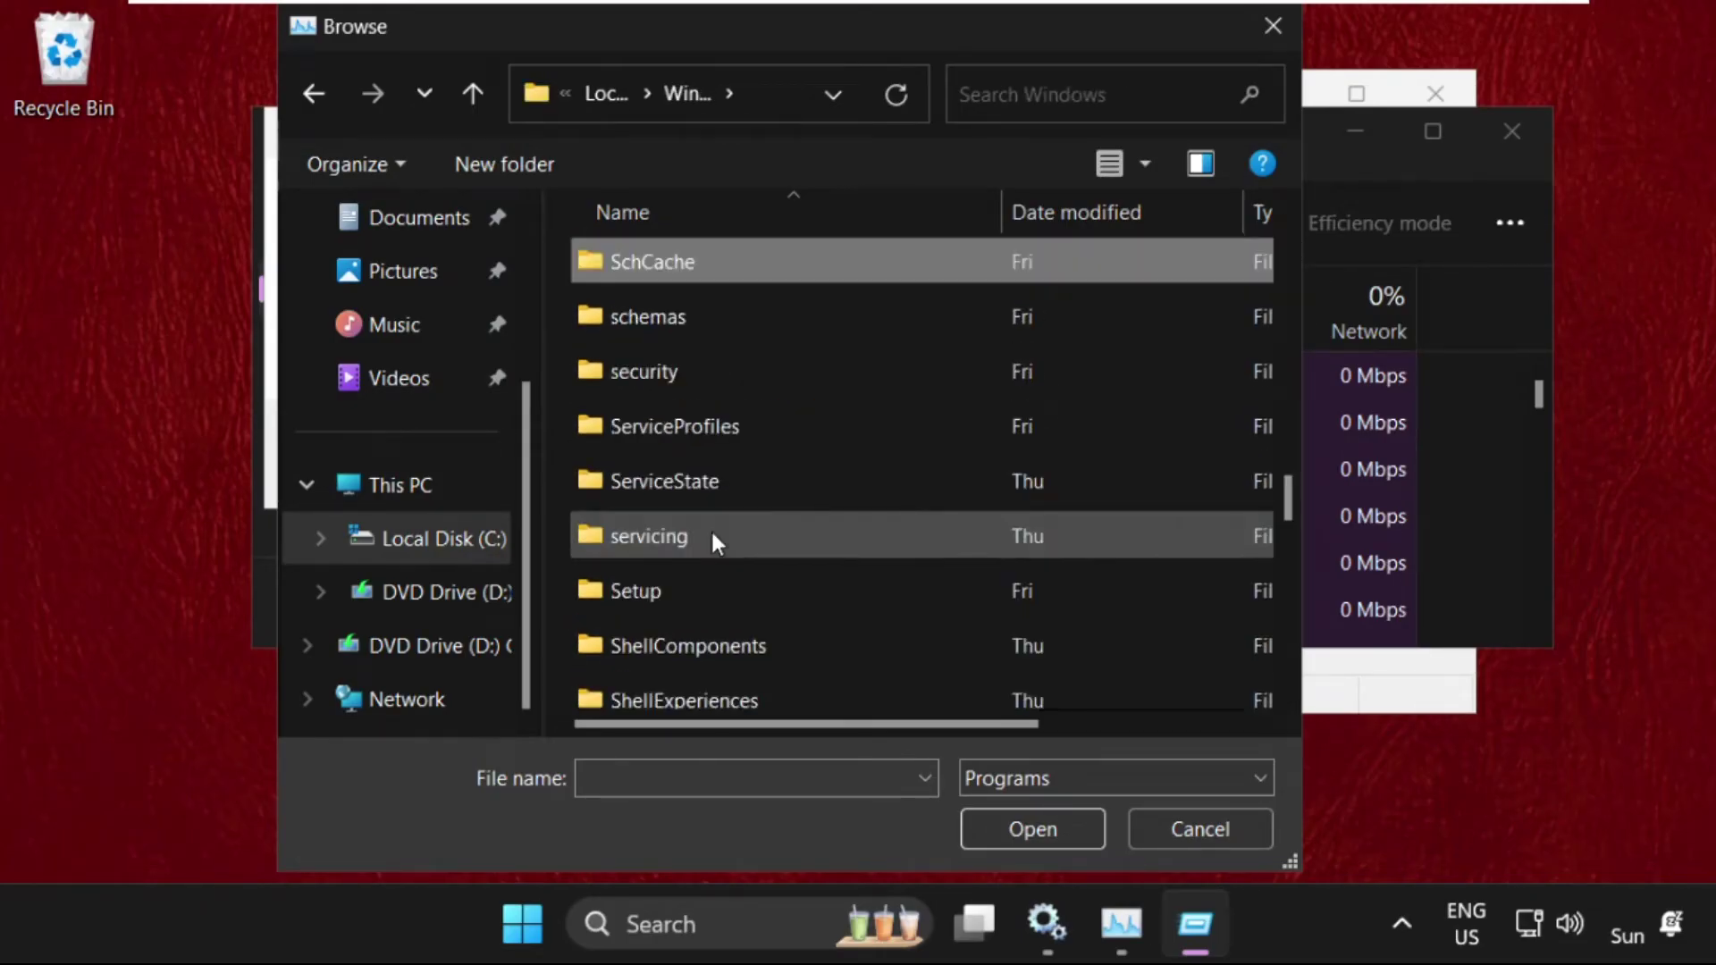
scroll(711, 536, "down", 3)
scroll(711, 536, "down", 2)
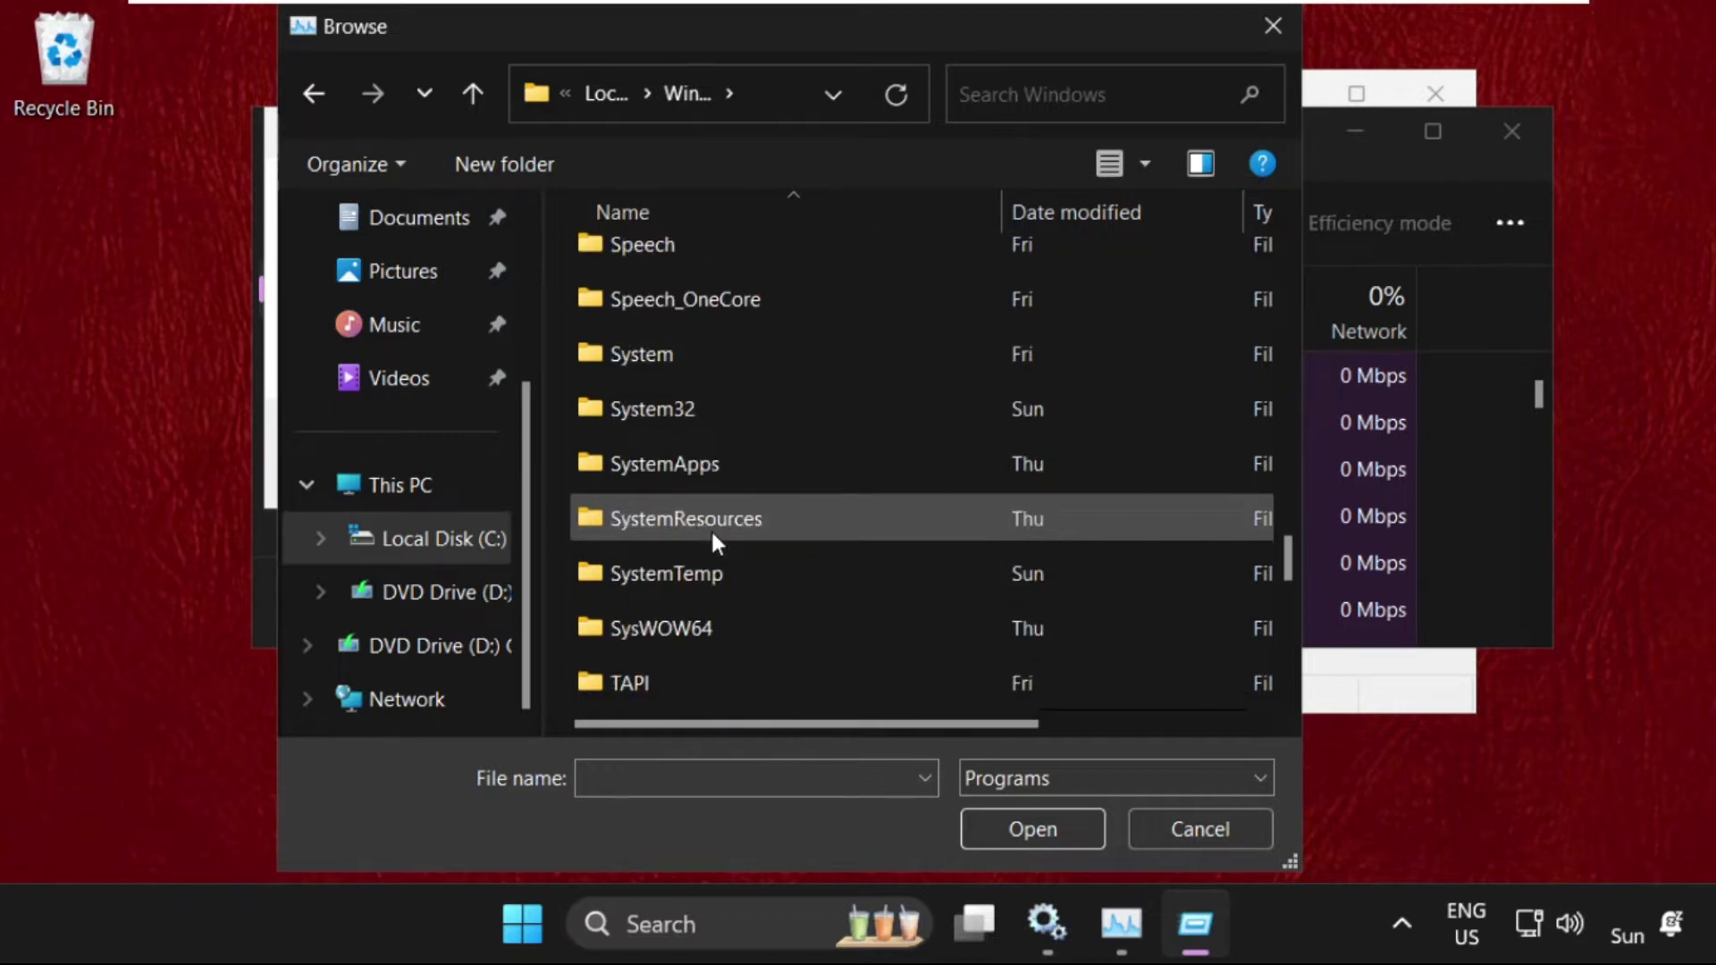
left_click(683, 413)
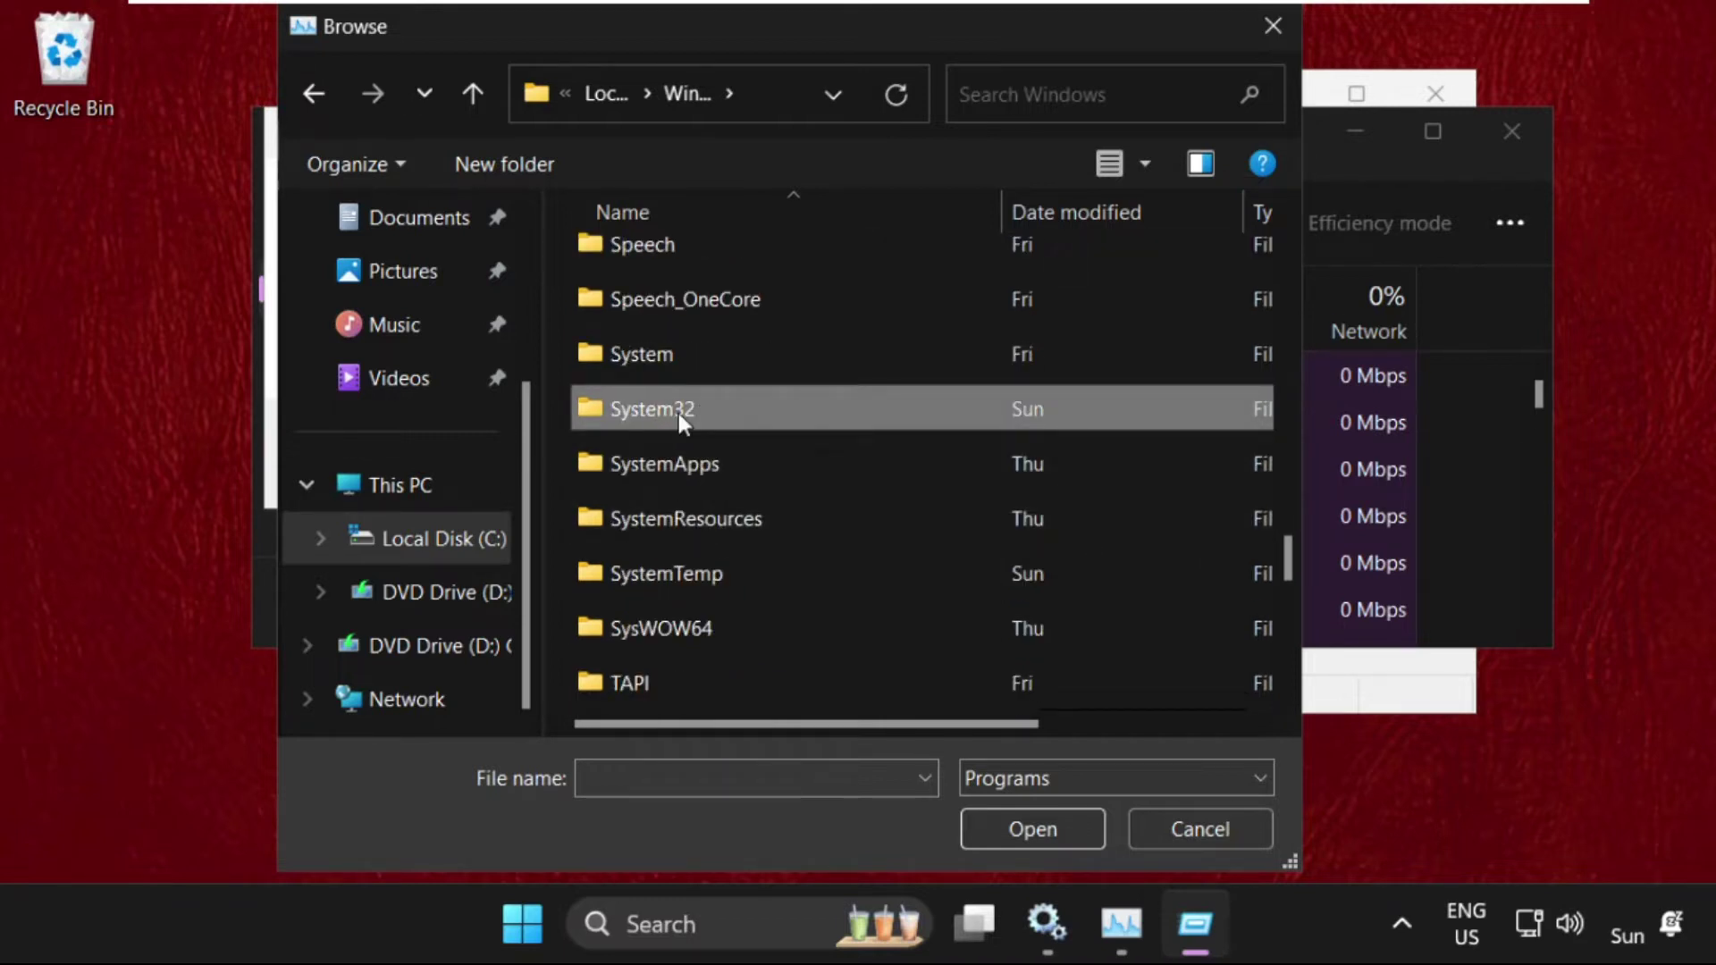
double_click(724, 412)
scroll(724, 403, "down", 10)
scroll(724, 404, "up", 2)
left_click(724, 409)
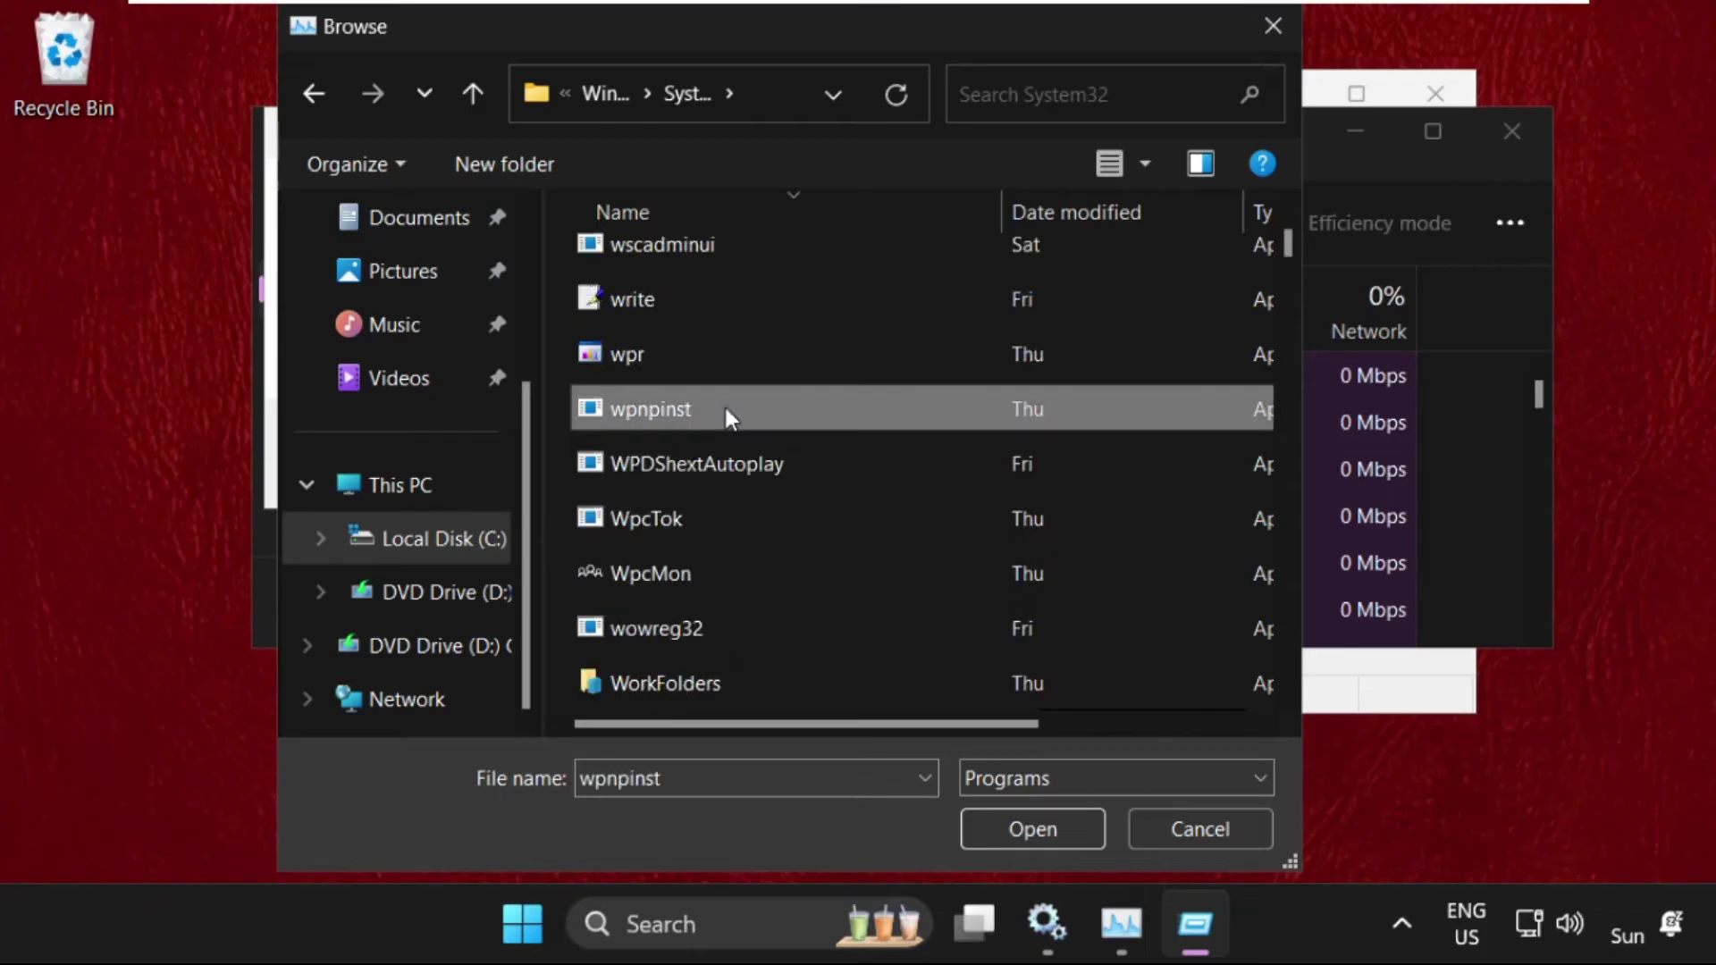
type("cu")
scroll(724, 420, "down", 3)
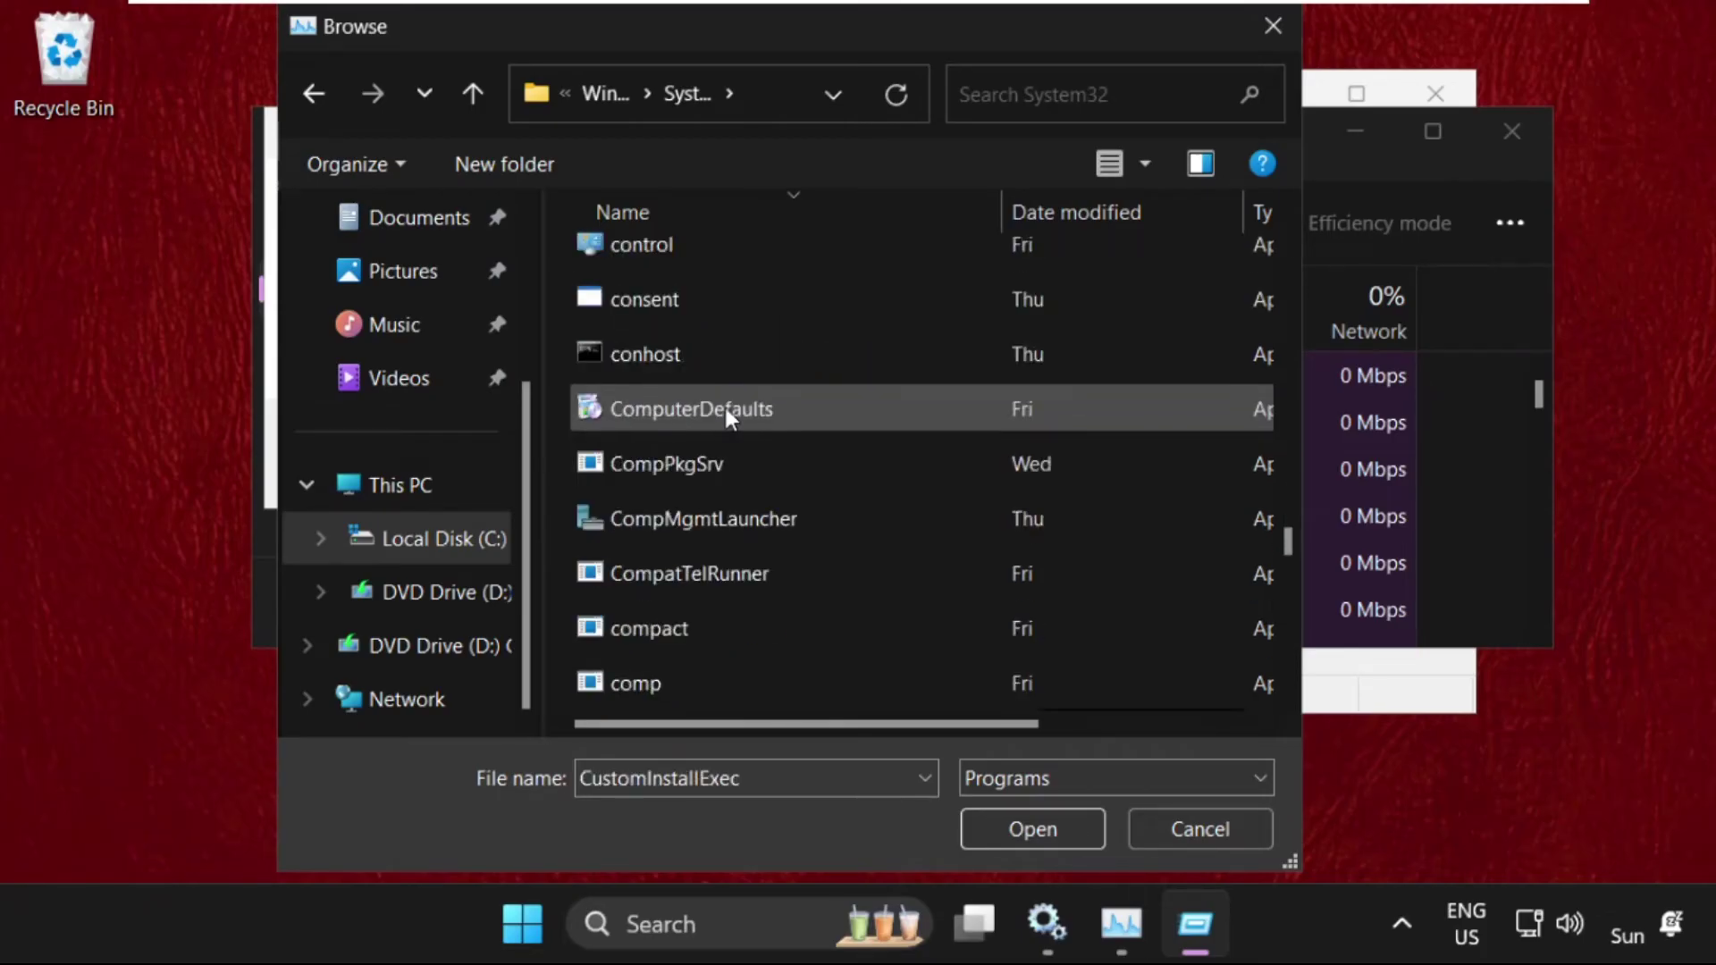
scroll(729, 500, "down", 2)
scroll(729, 512, "down", 3)
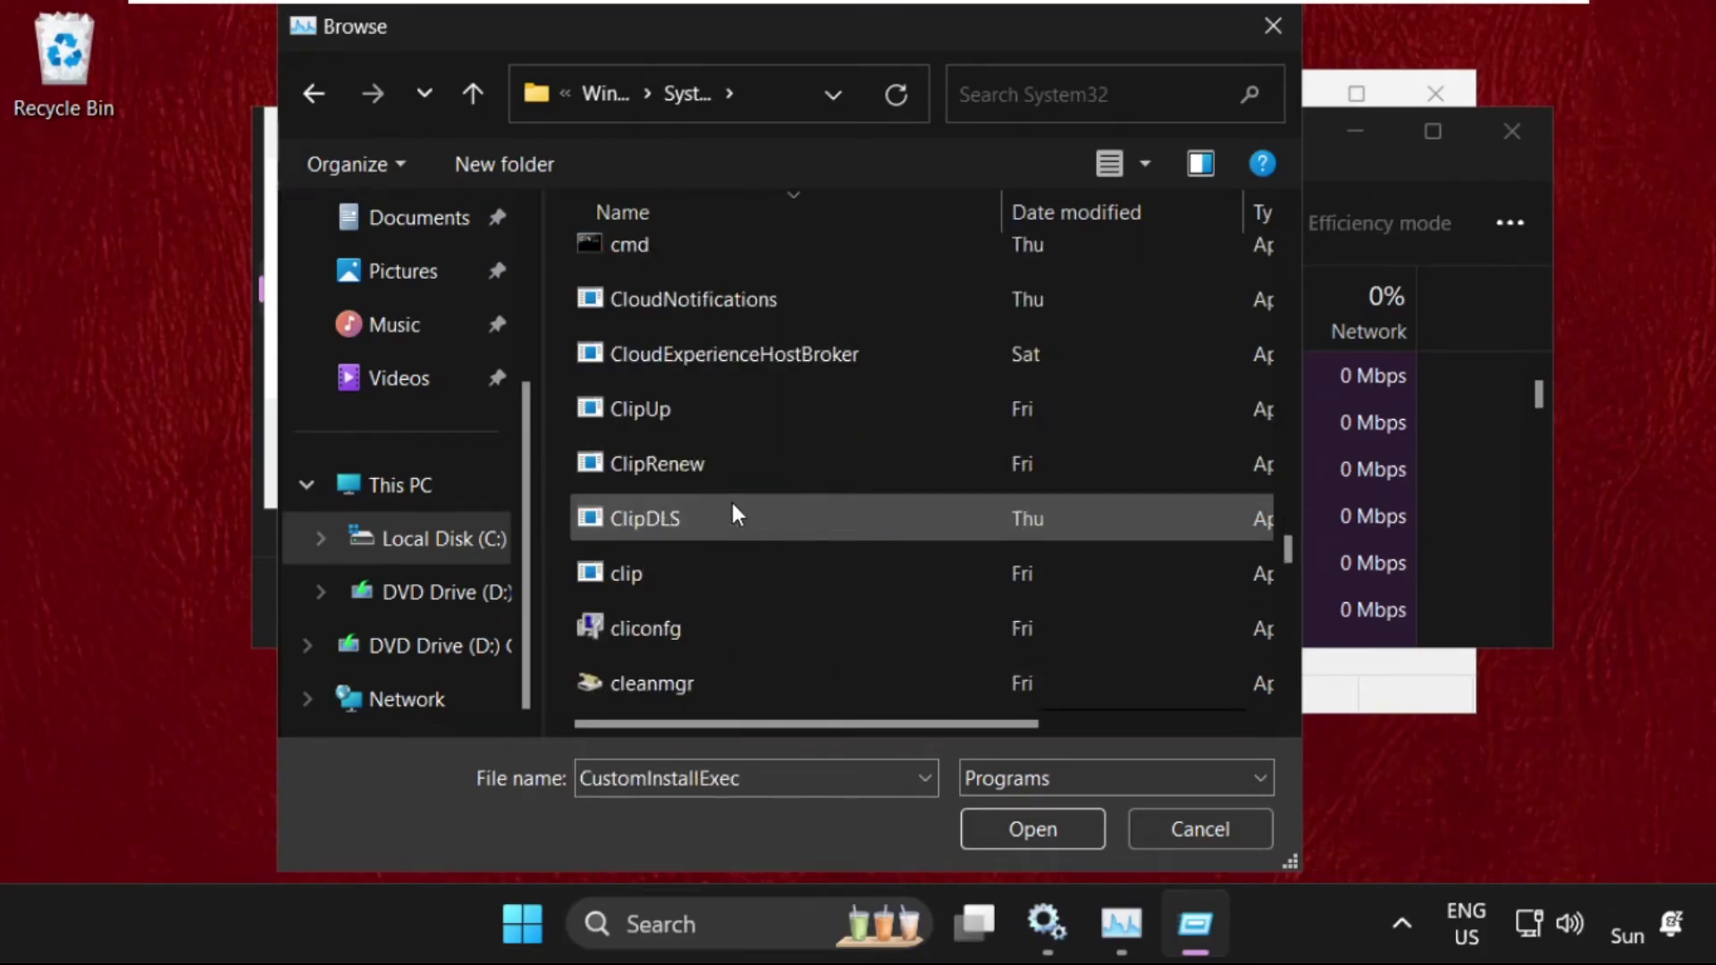
scroll(730, 513, "down", 2)
scroll(730, 513, "down", 2)
scroll(731, 513, "up", 2)
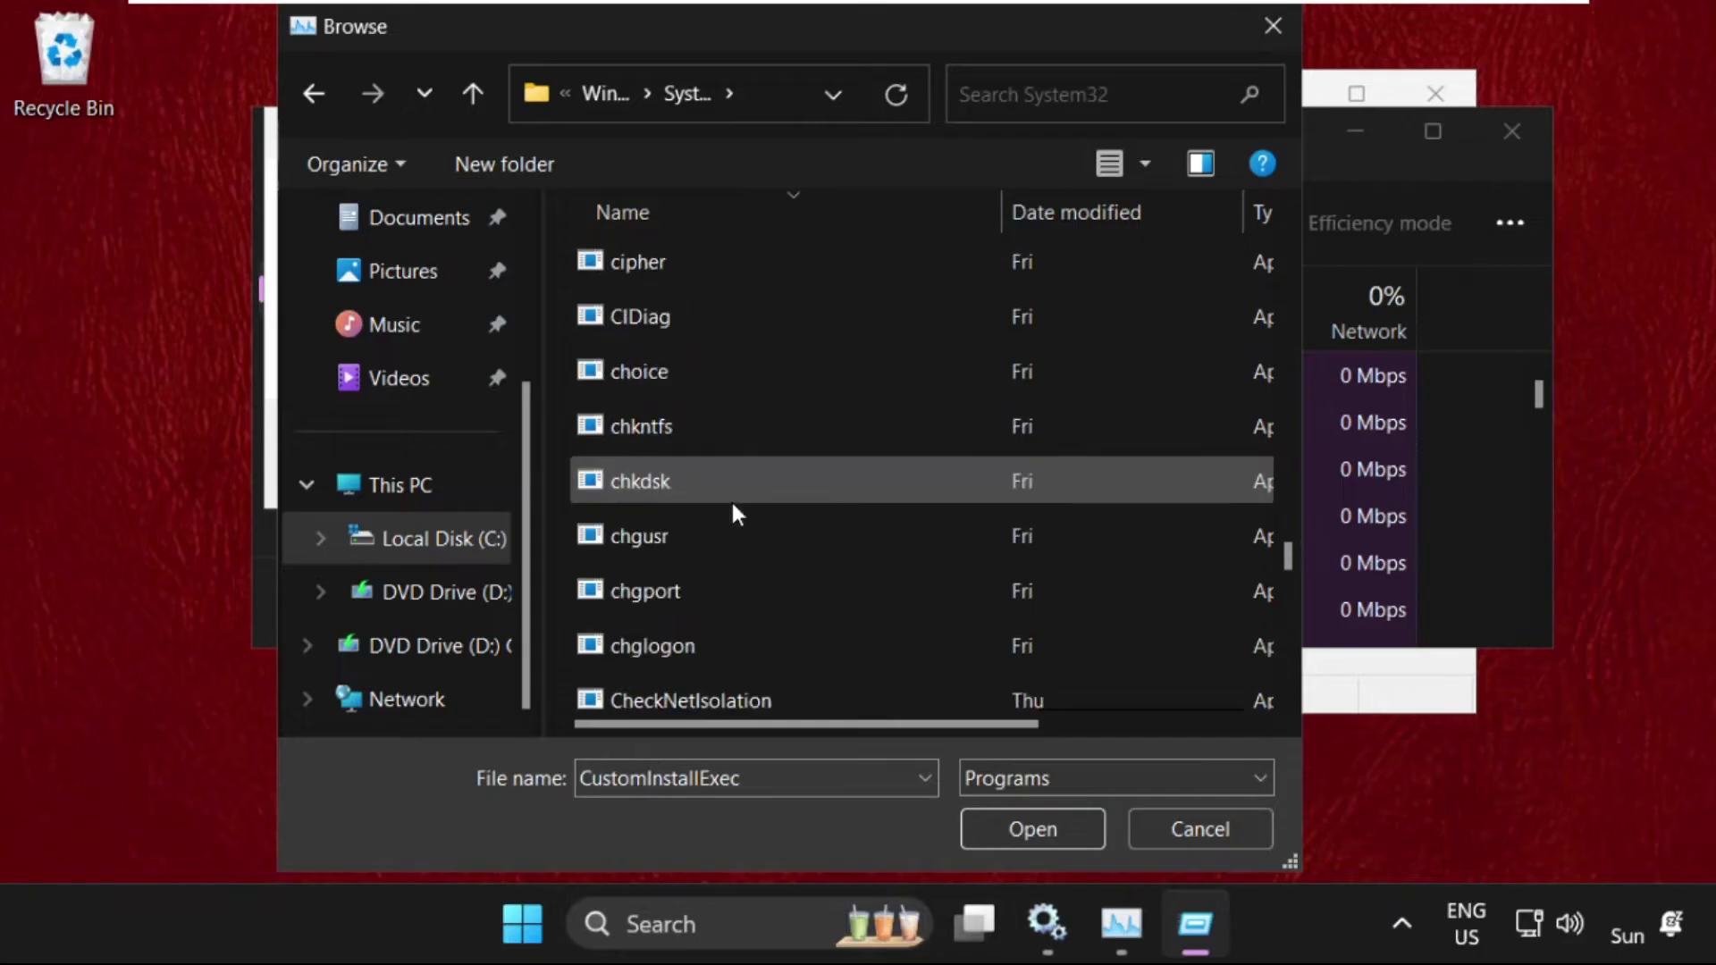
scroll(731, 512, "up", 3)
scroll(730, 512, "up", 3)
left_click(710, 535)
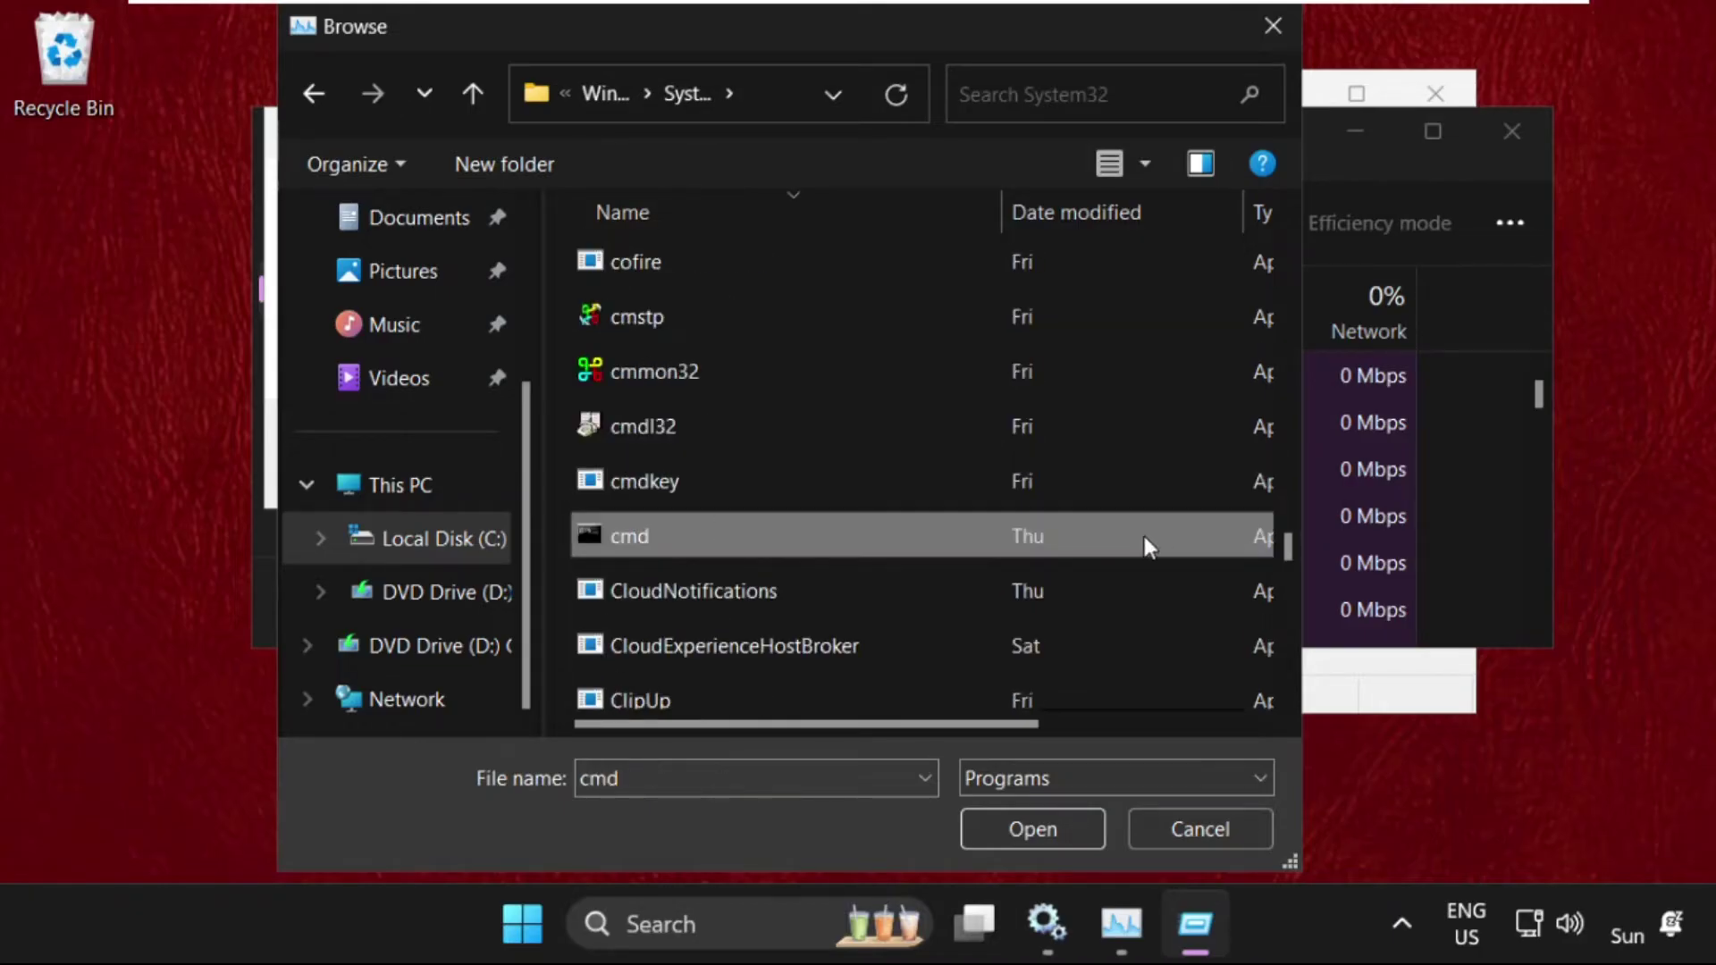
Step: Run cmd.exe as a new task with administrative privileges enabled
left_click(1032, 828)
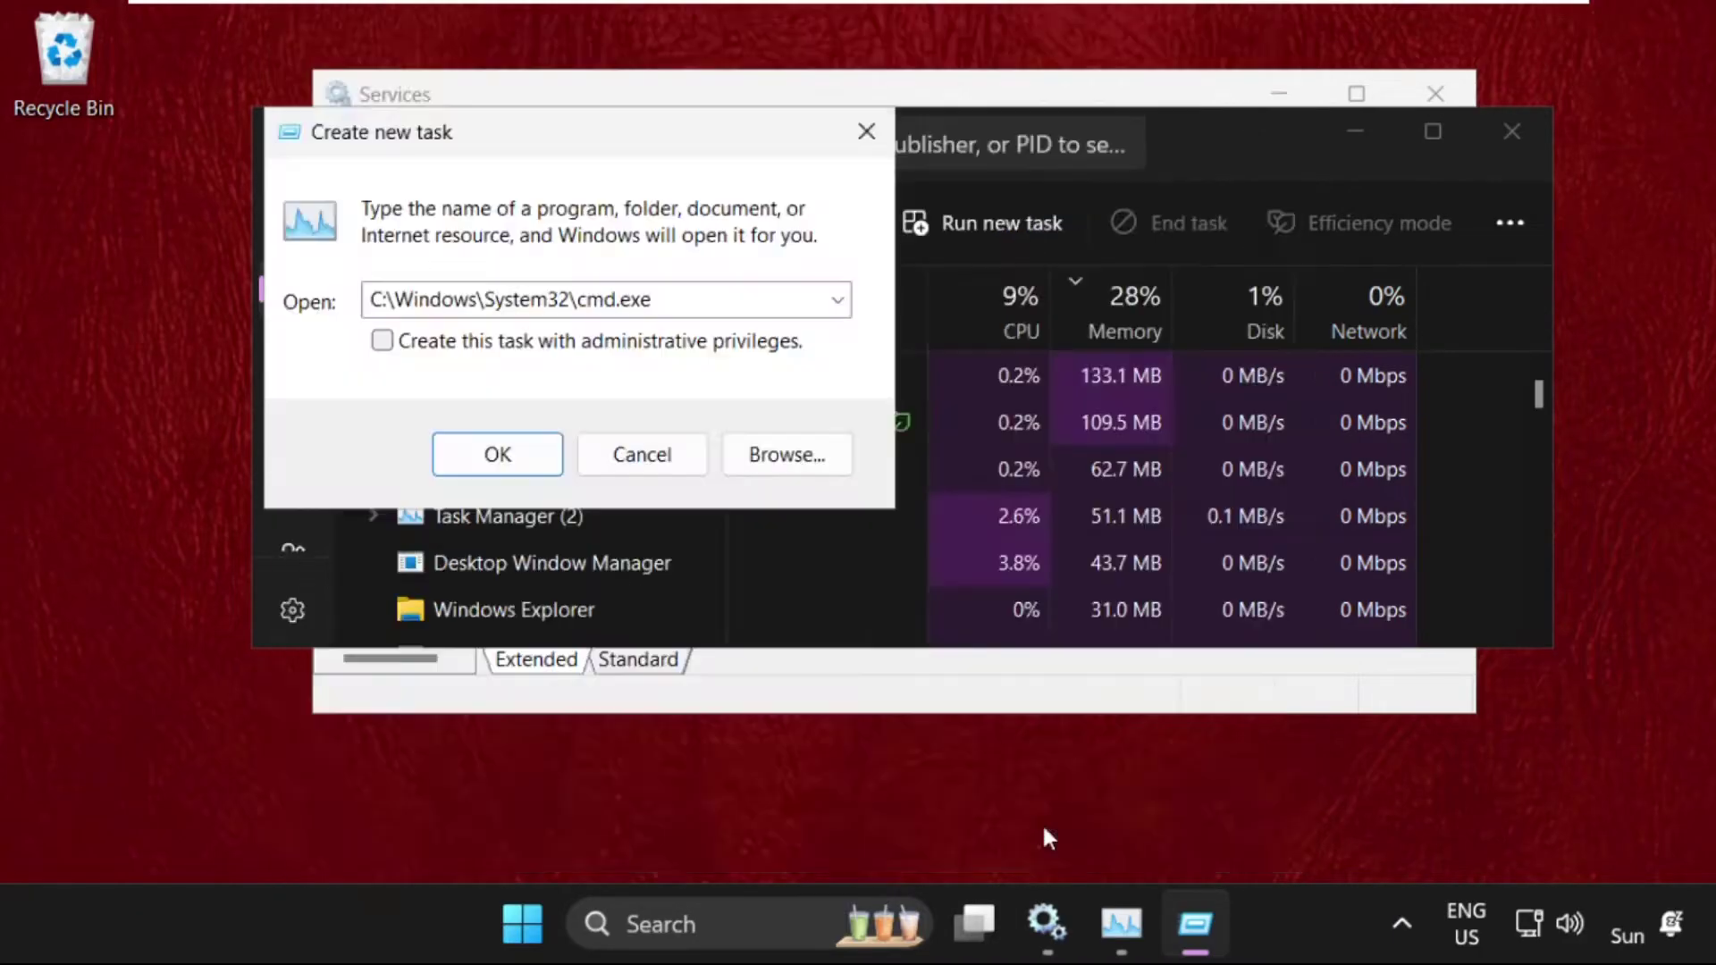
left_click(548, 344)
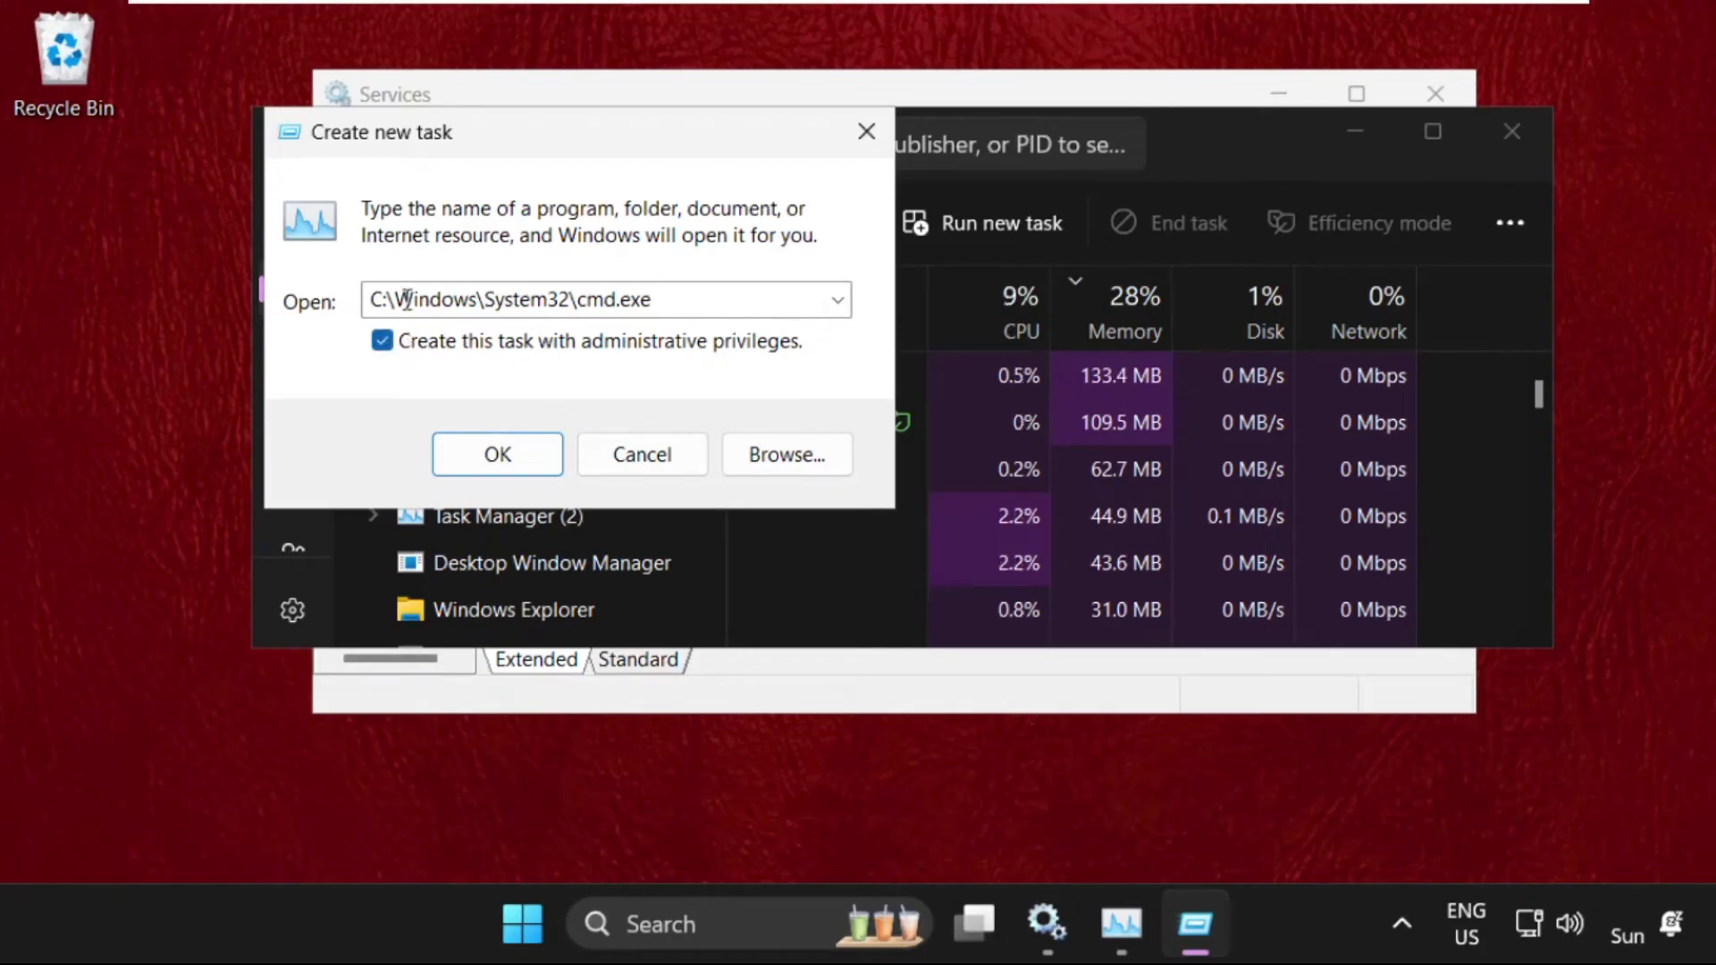
left_click_drag(703, 299, 349, 305)
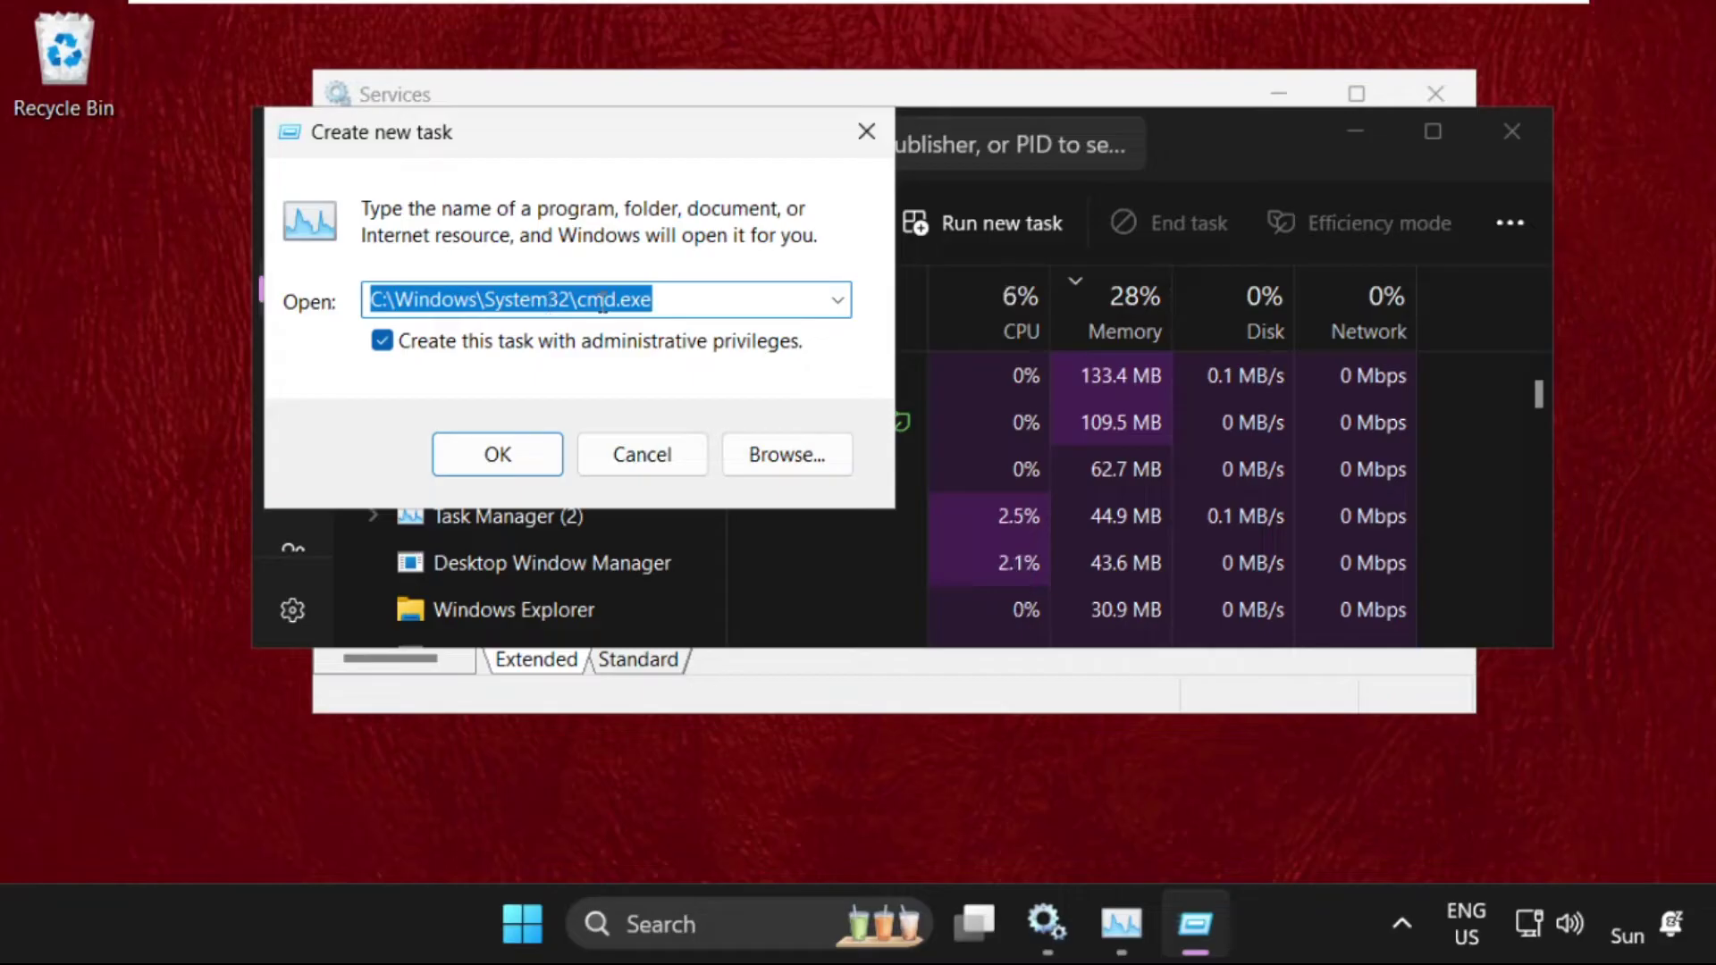
left_click(497, 455)
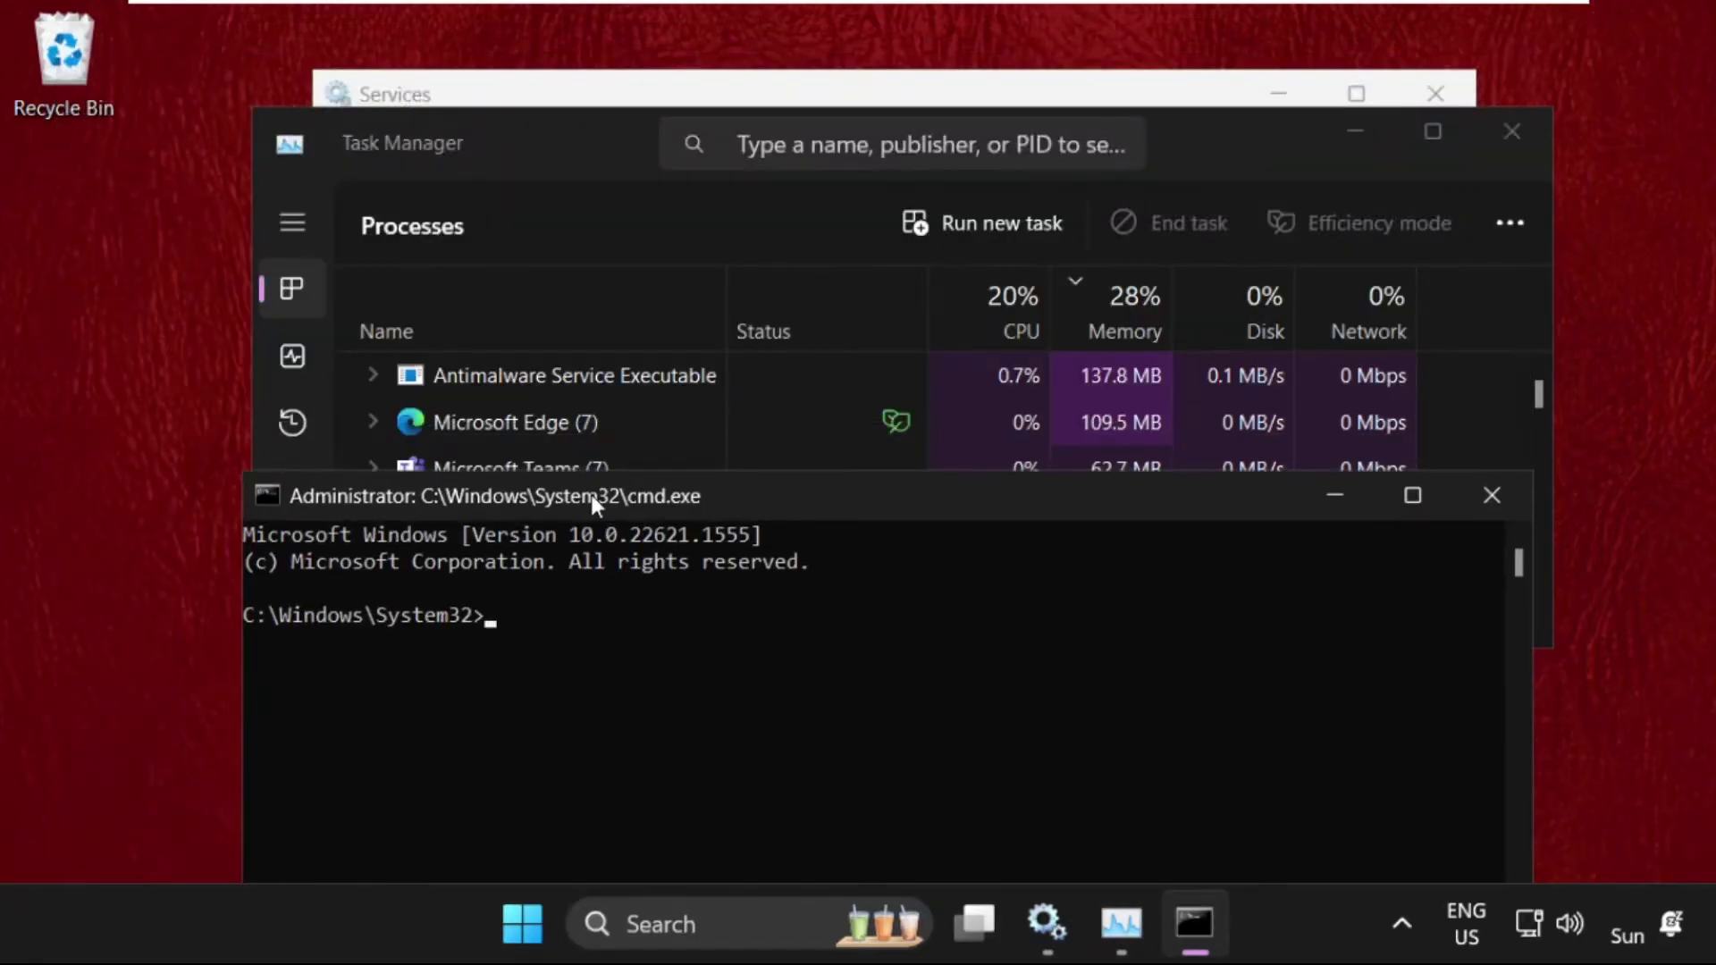
Step: Start sfc /scannow in the Administrator Command Prompt, then bring Services forward
left_click_drag(590, 449, 669, 212)
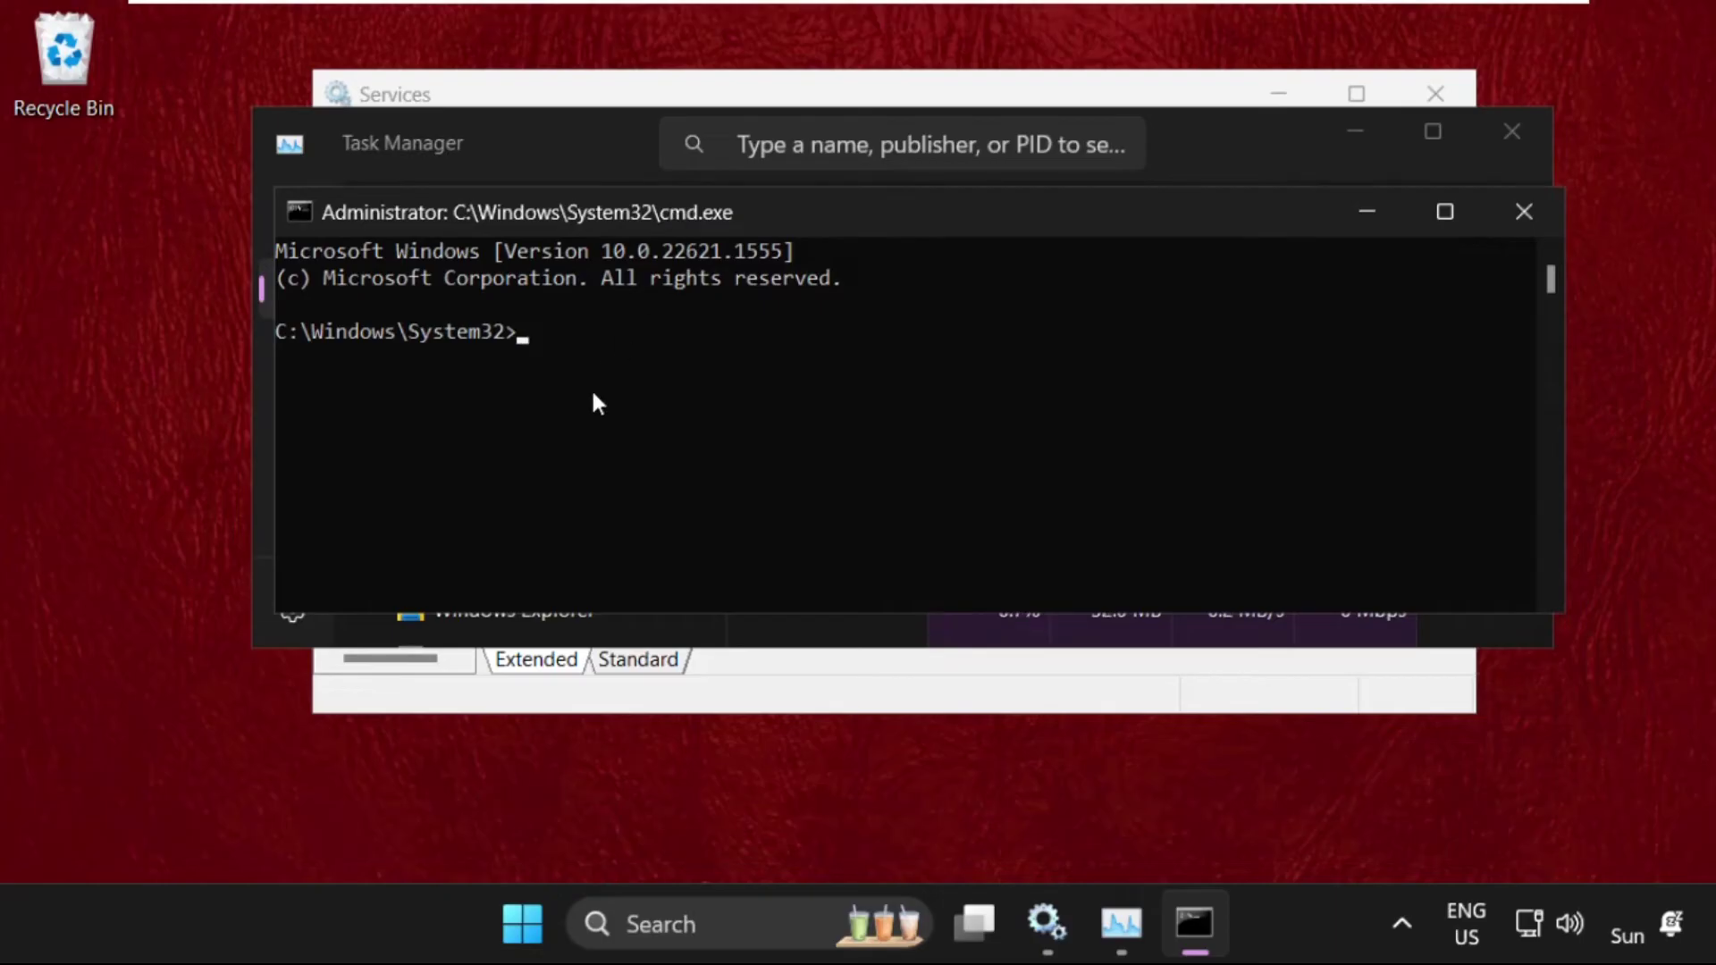
type("sfc /s")
type("canno")
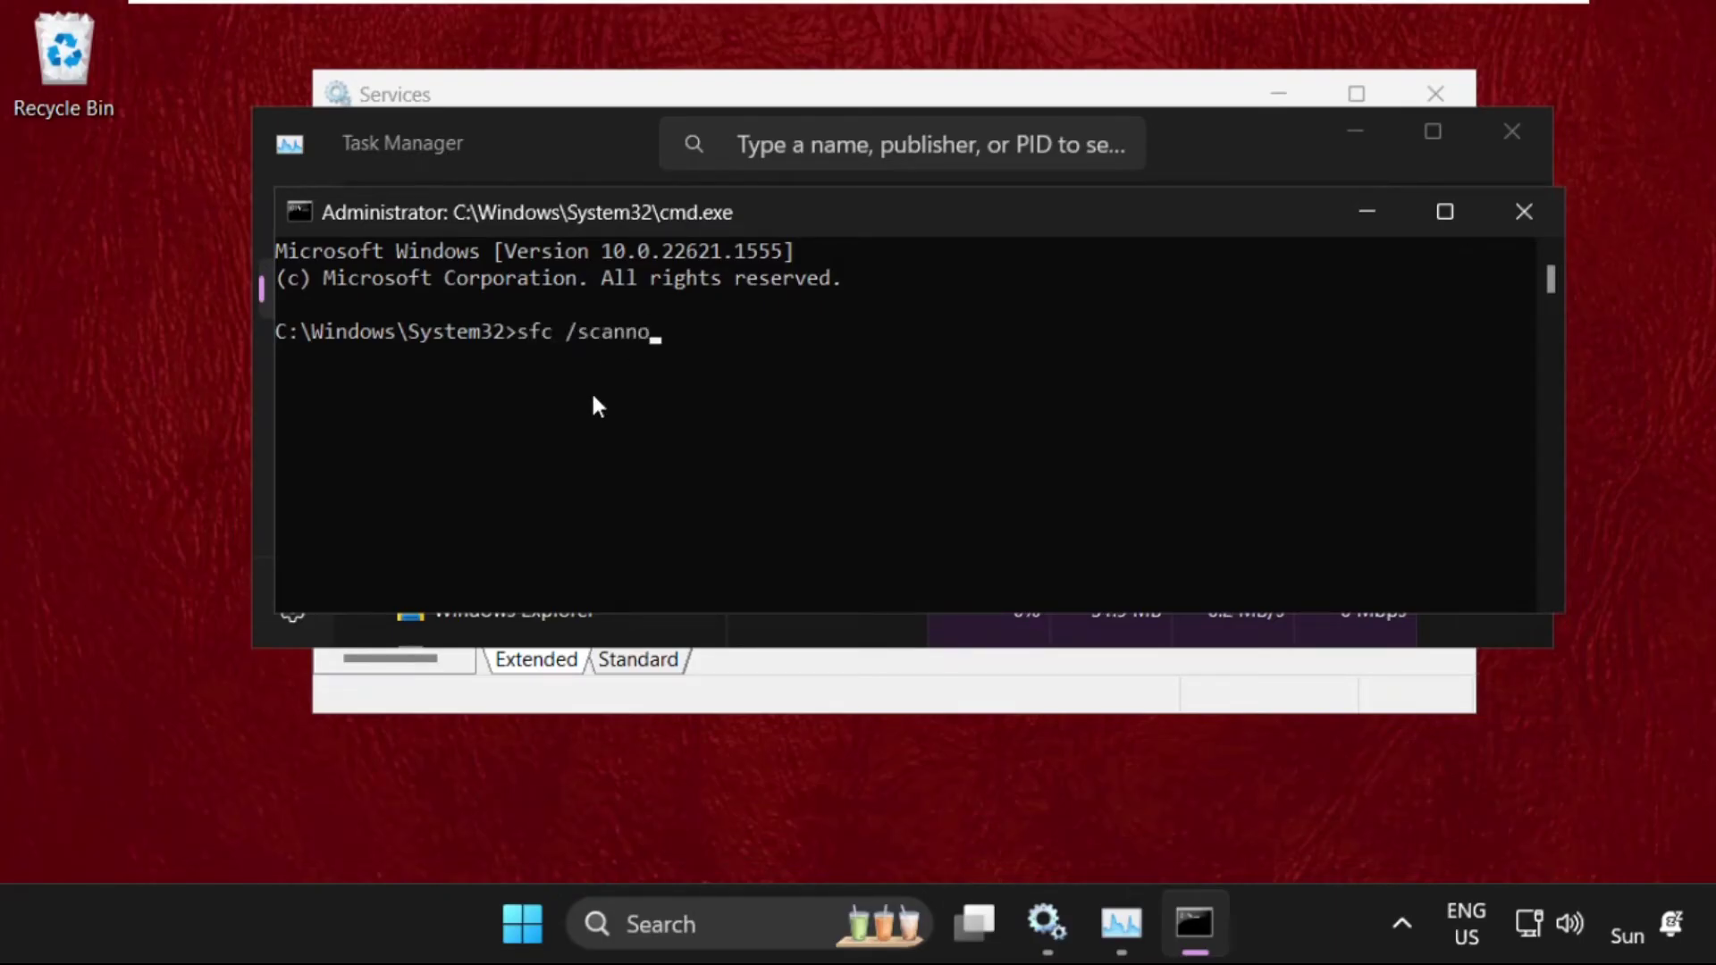
type("w")
key("Return")
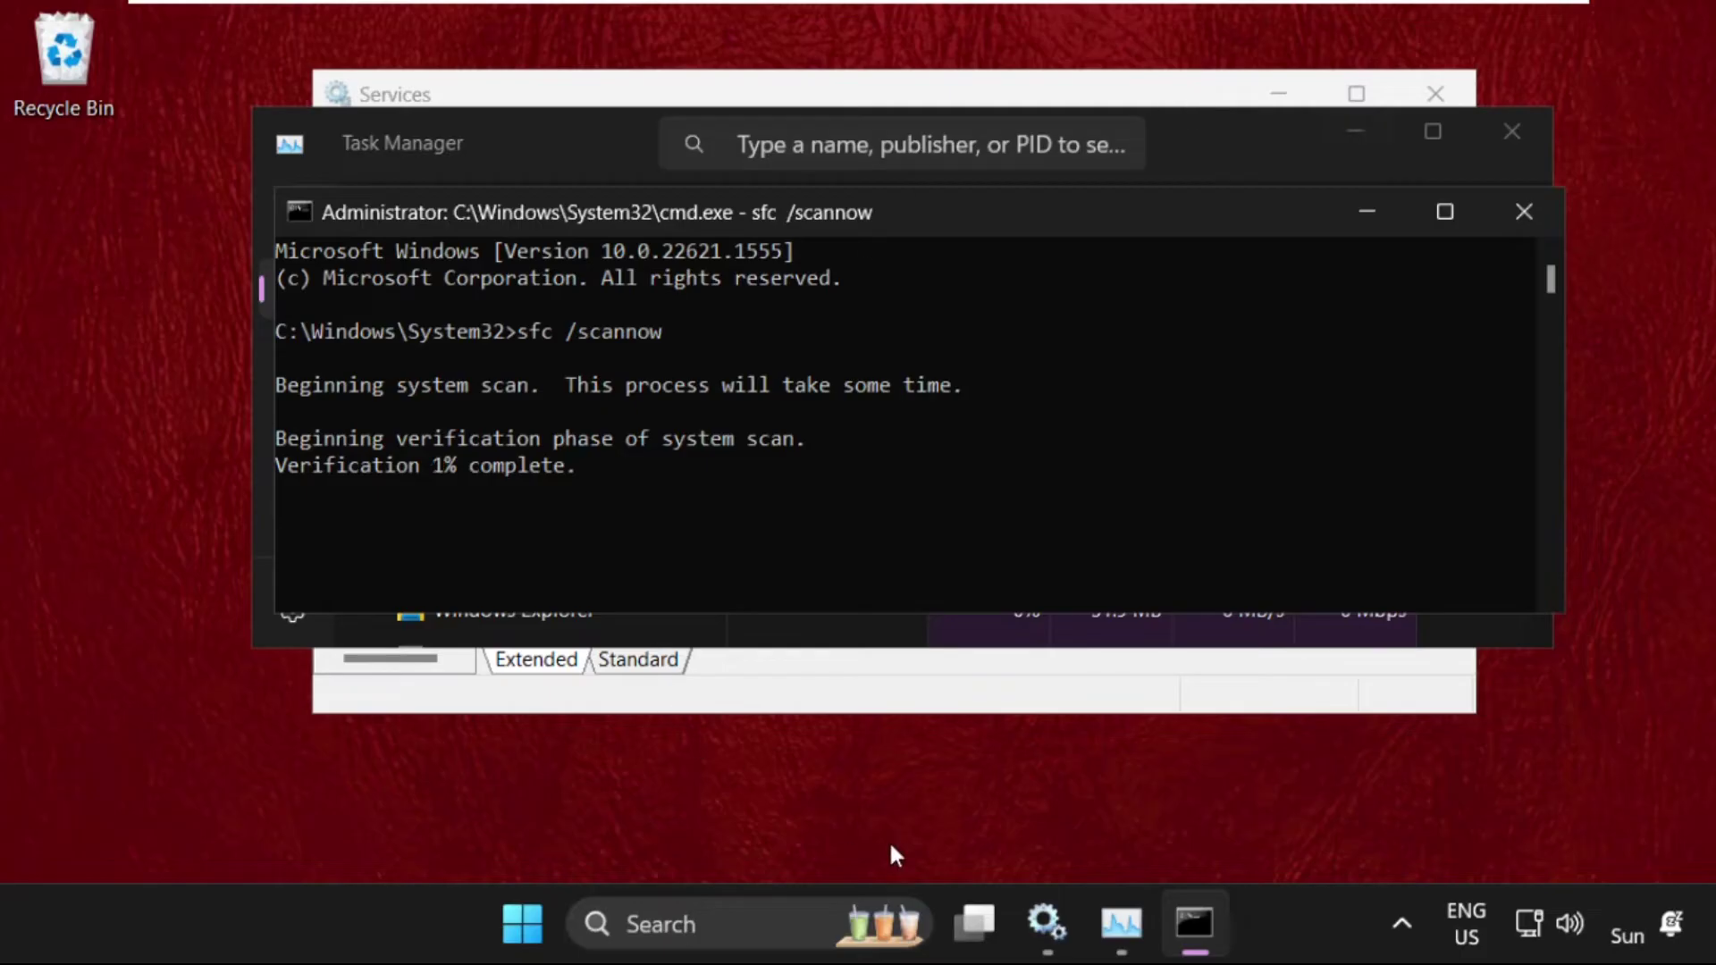
left_click(886, 690)
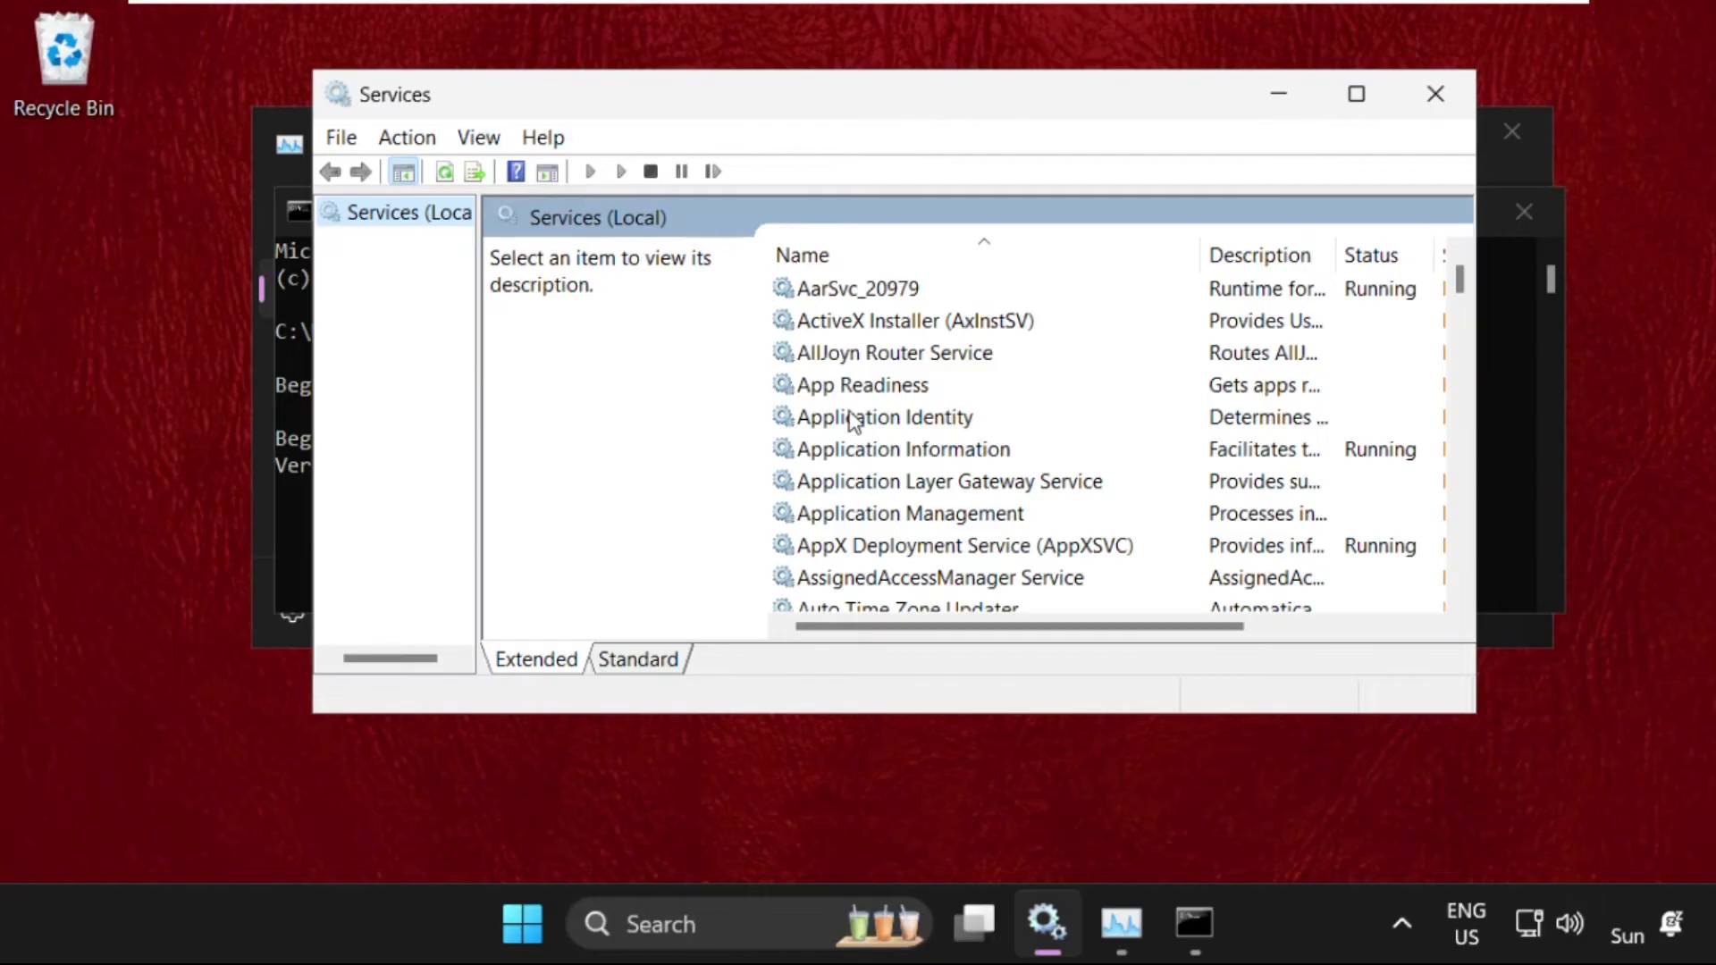
Step: Select the Windows Defender Firewall service and bring up its context menu
left_click(912, 424)
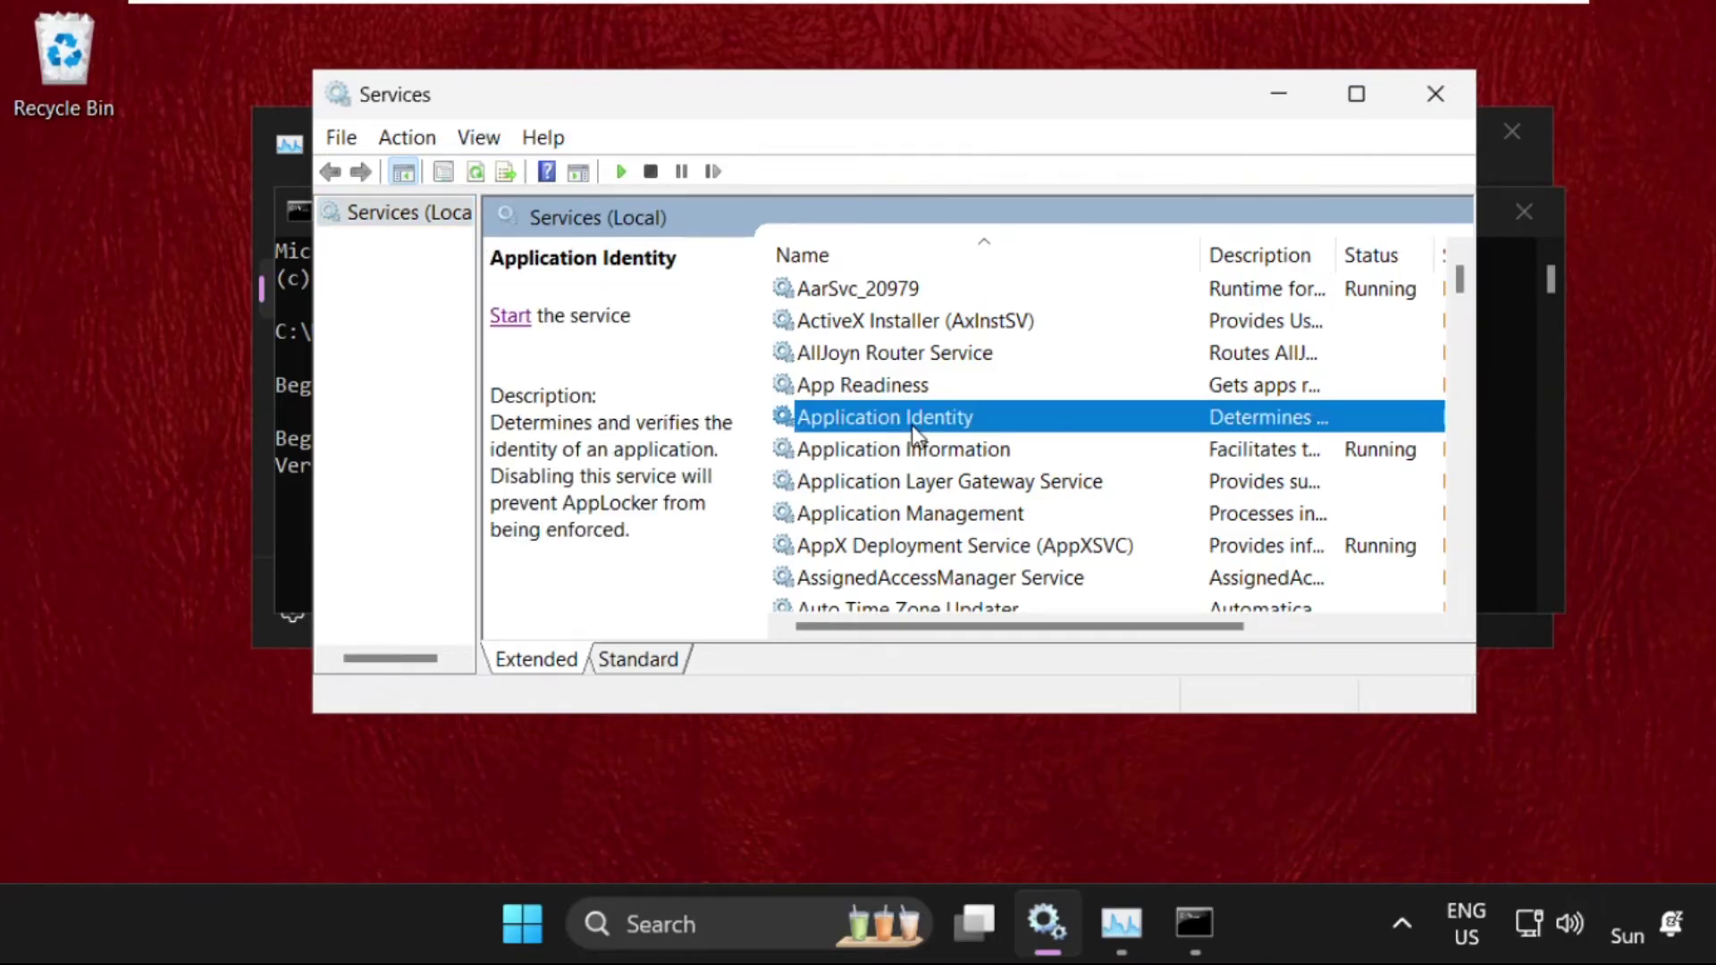
type("web th")
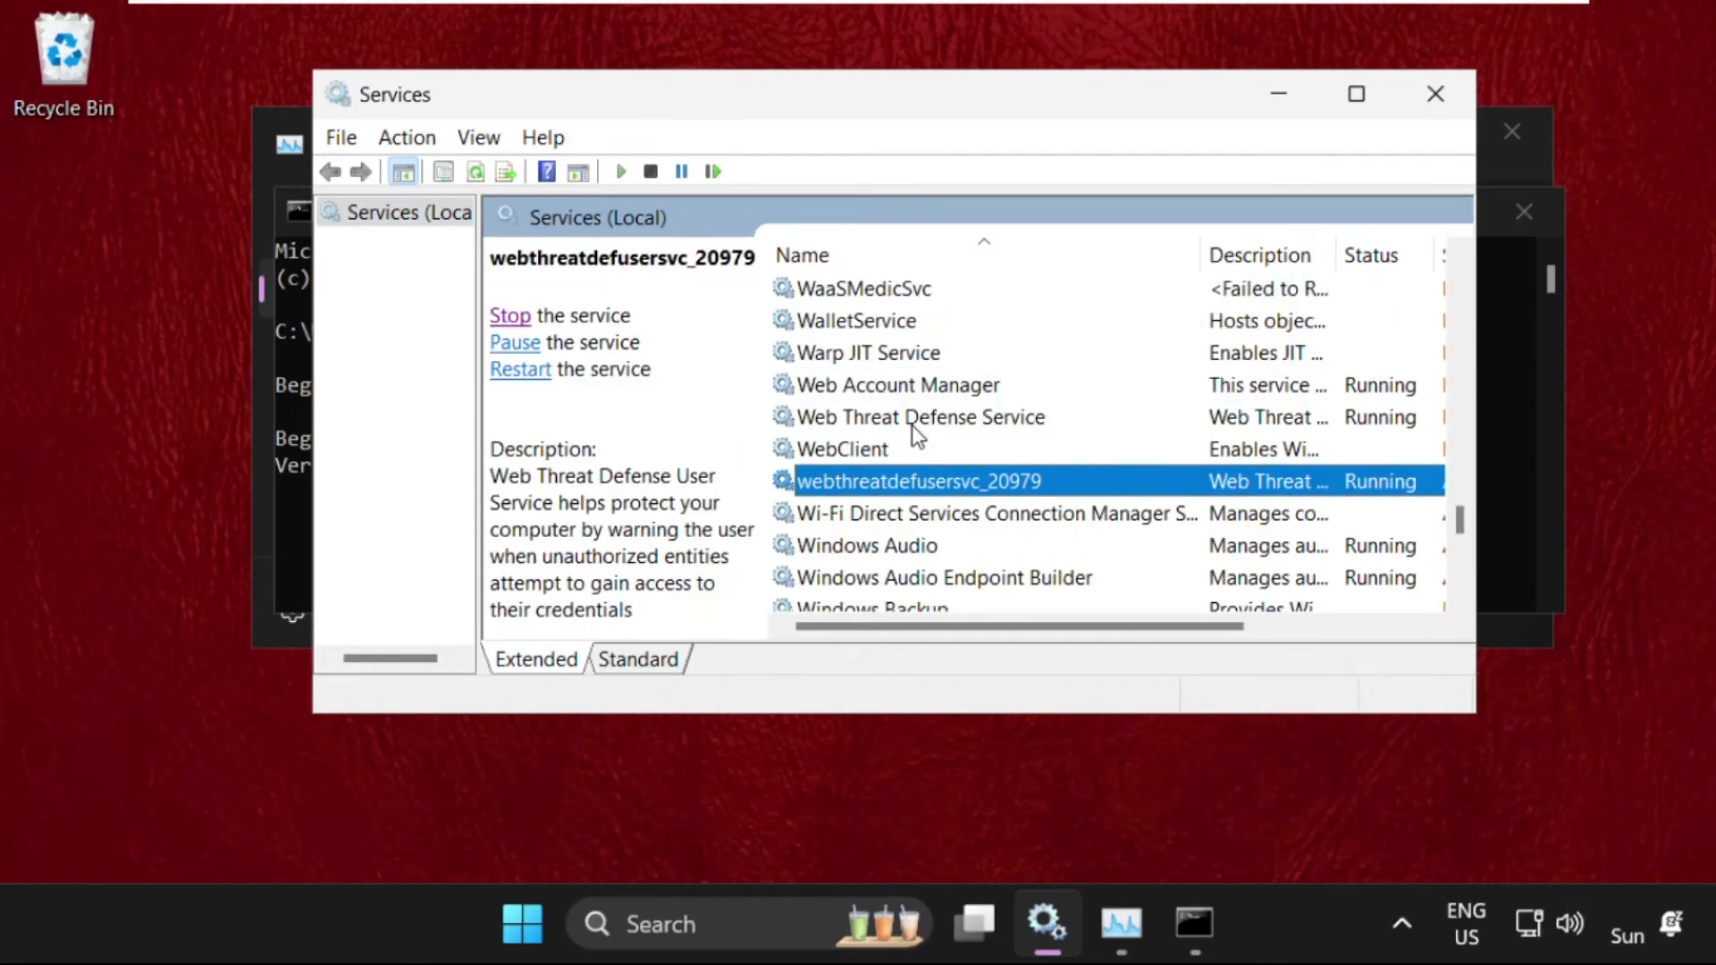
scroll(1109, 451, "down", 3)
scroll(1109, 453, "down", 3)
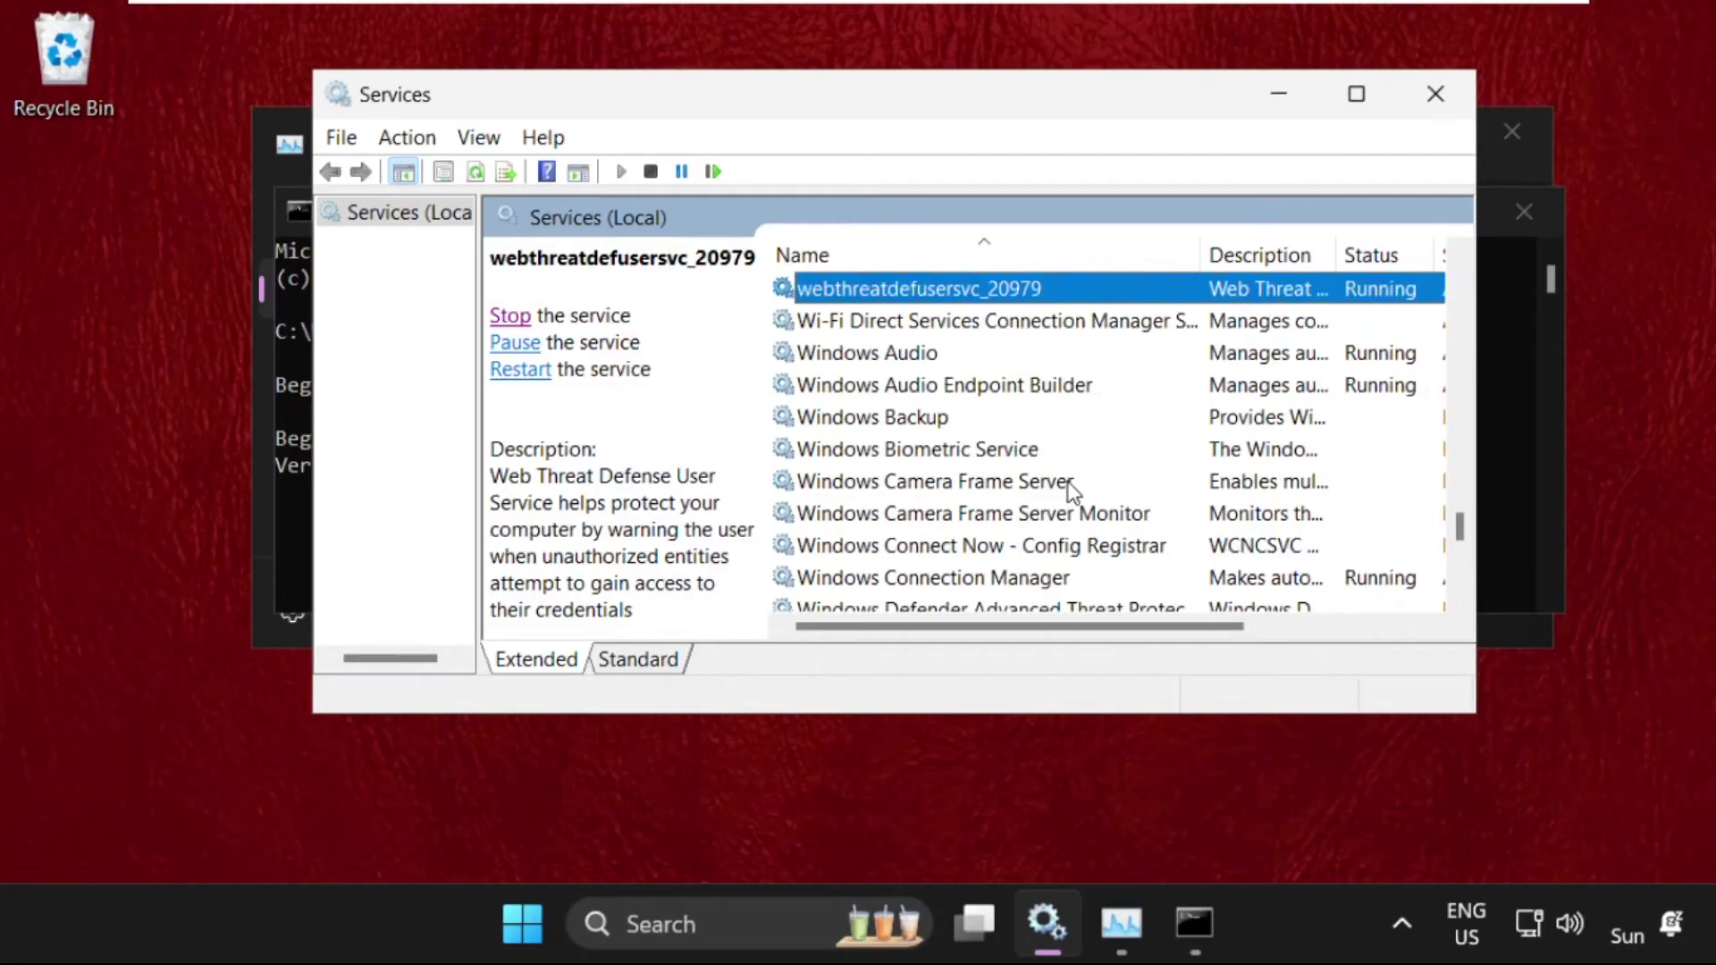
scroll(1073, 482, "down", 3)
scroll(1066, 507, "down", 2)
left_click(954, 449)
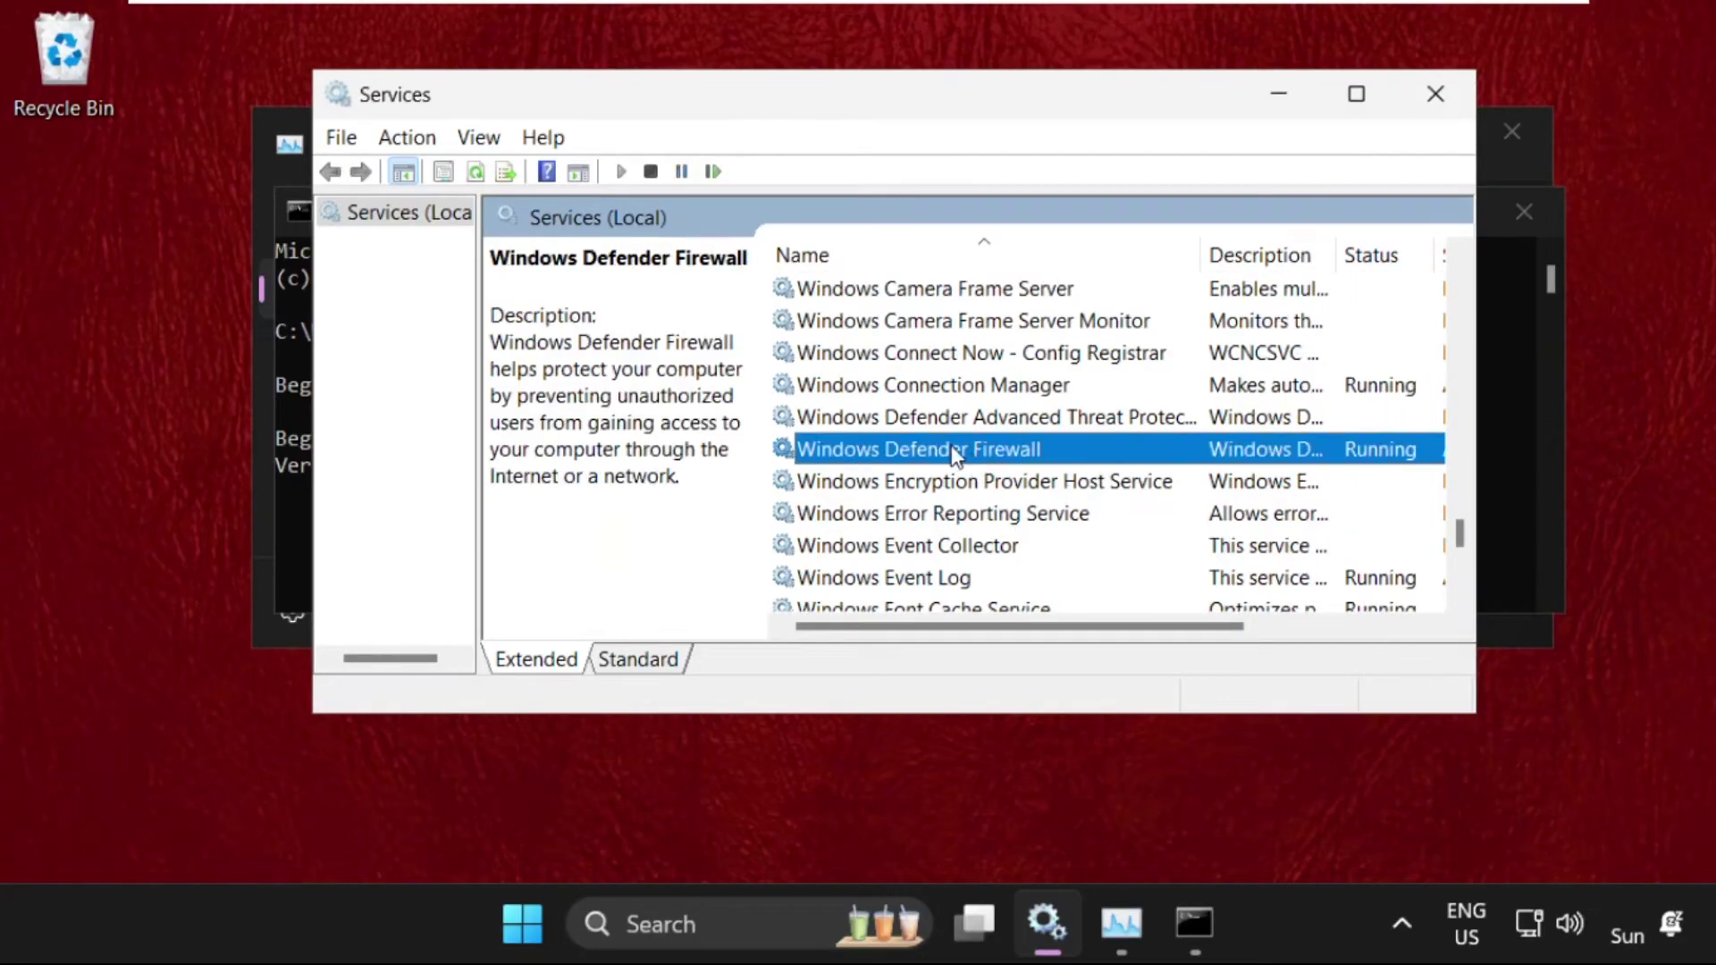
right_click(944, 460)
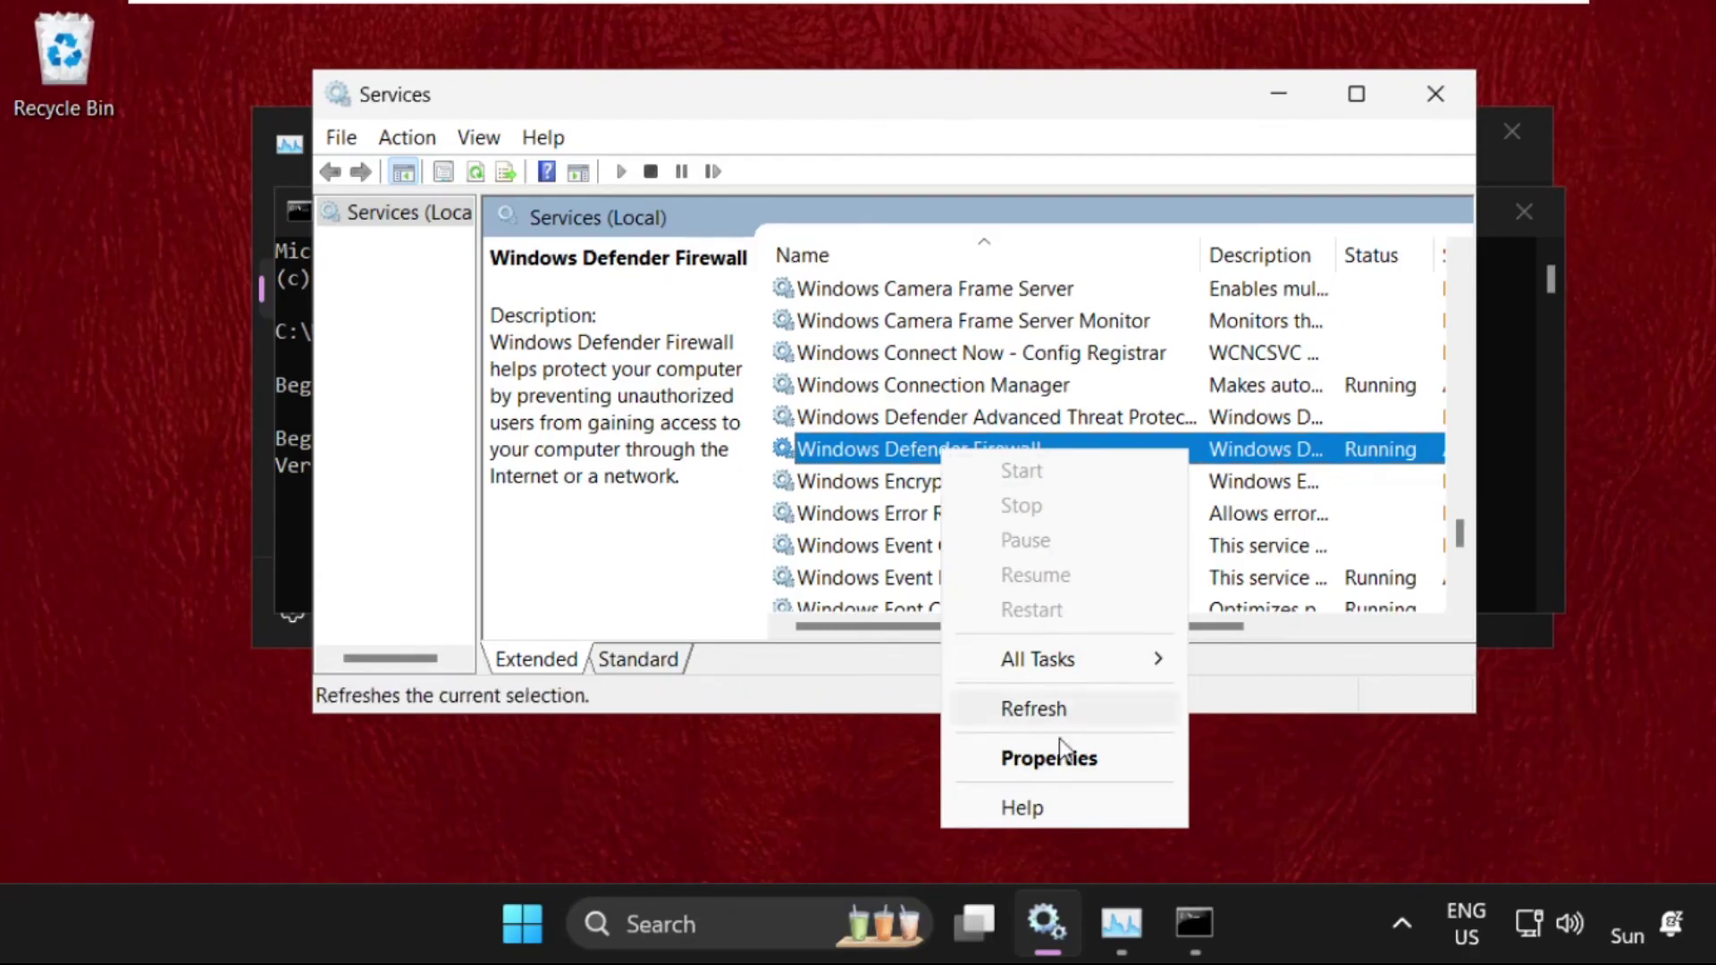
Step: Confirm the firewall service is Automatic and Running, close Services, and search for Settings
left_click(1059, 764)
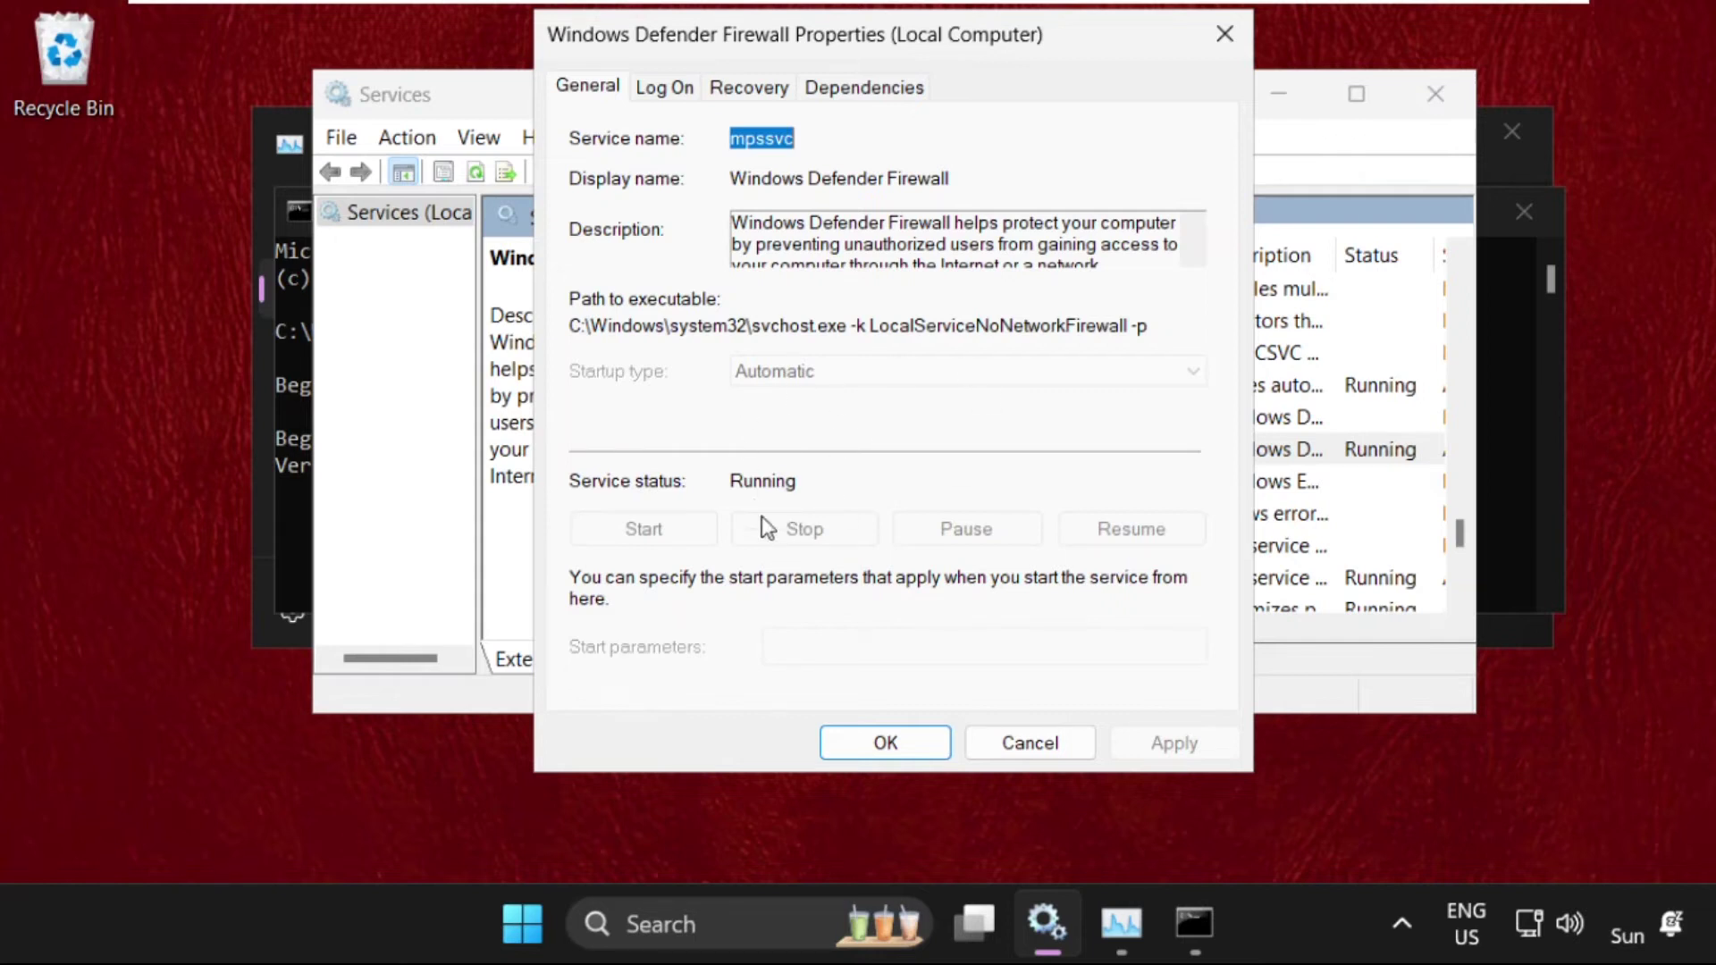
left_click(884, 742)
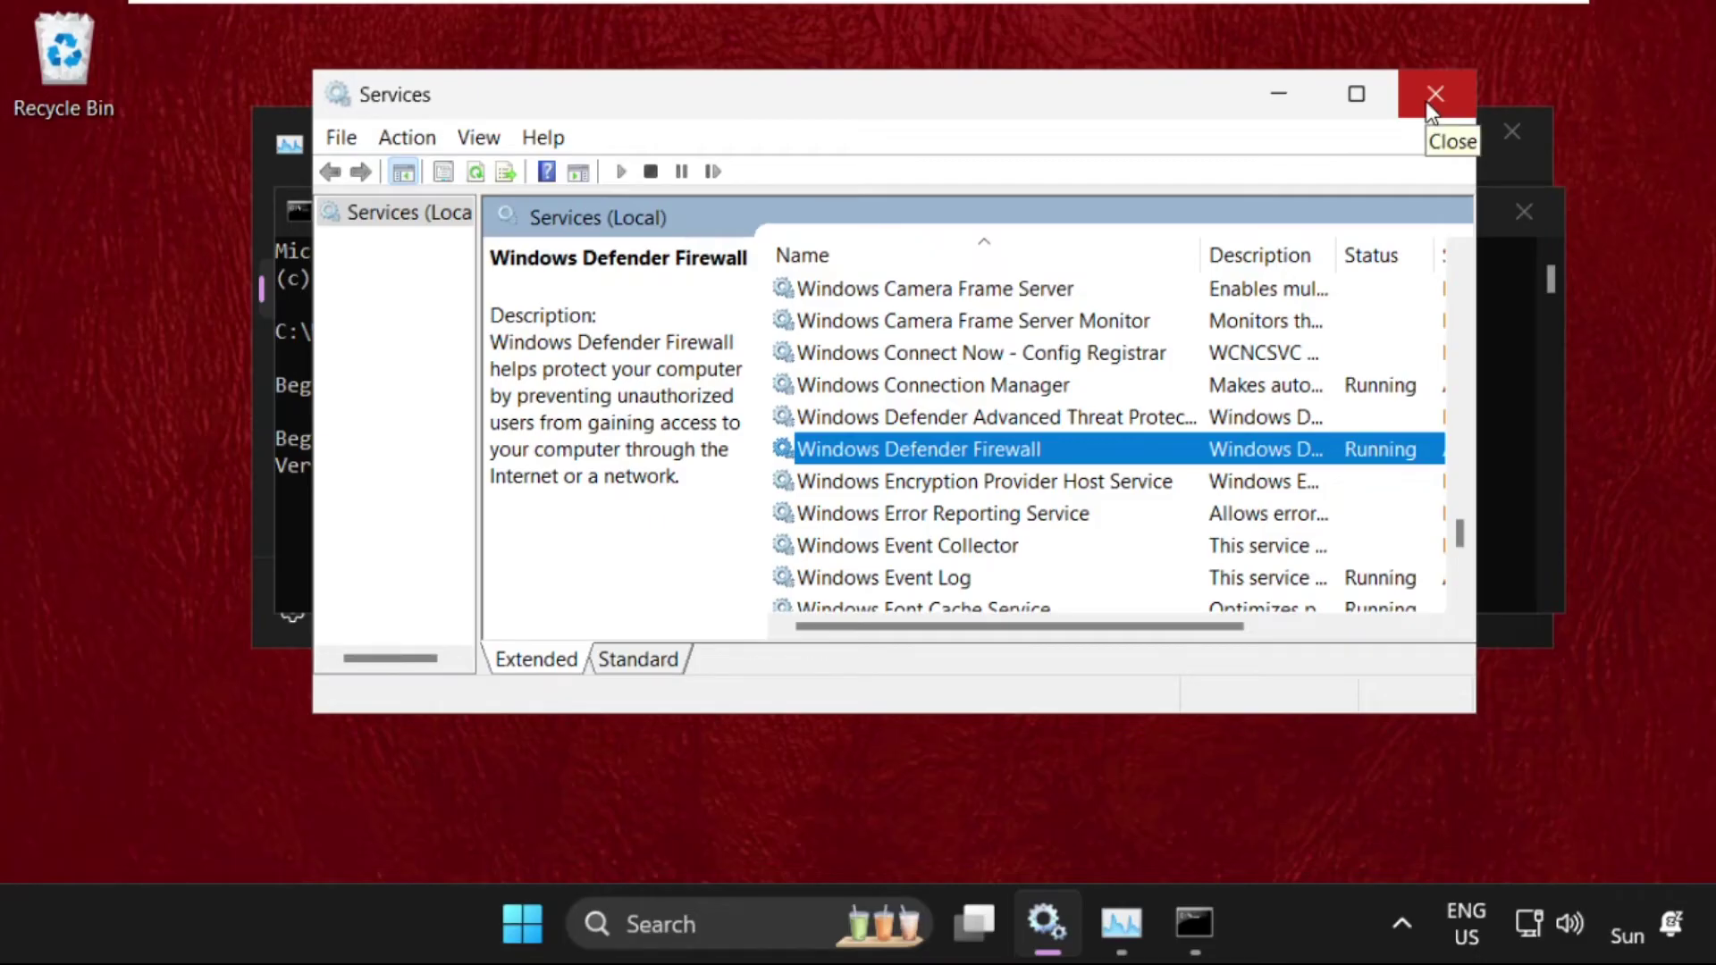
left_click(1434, 98)
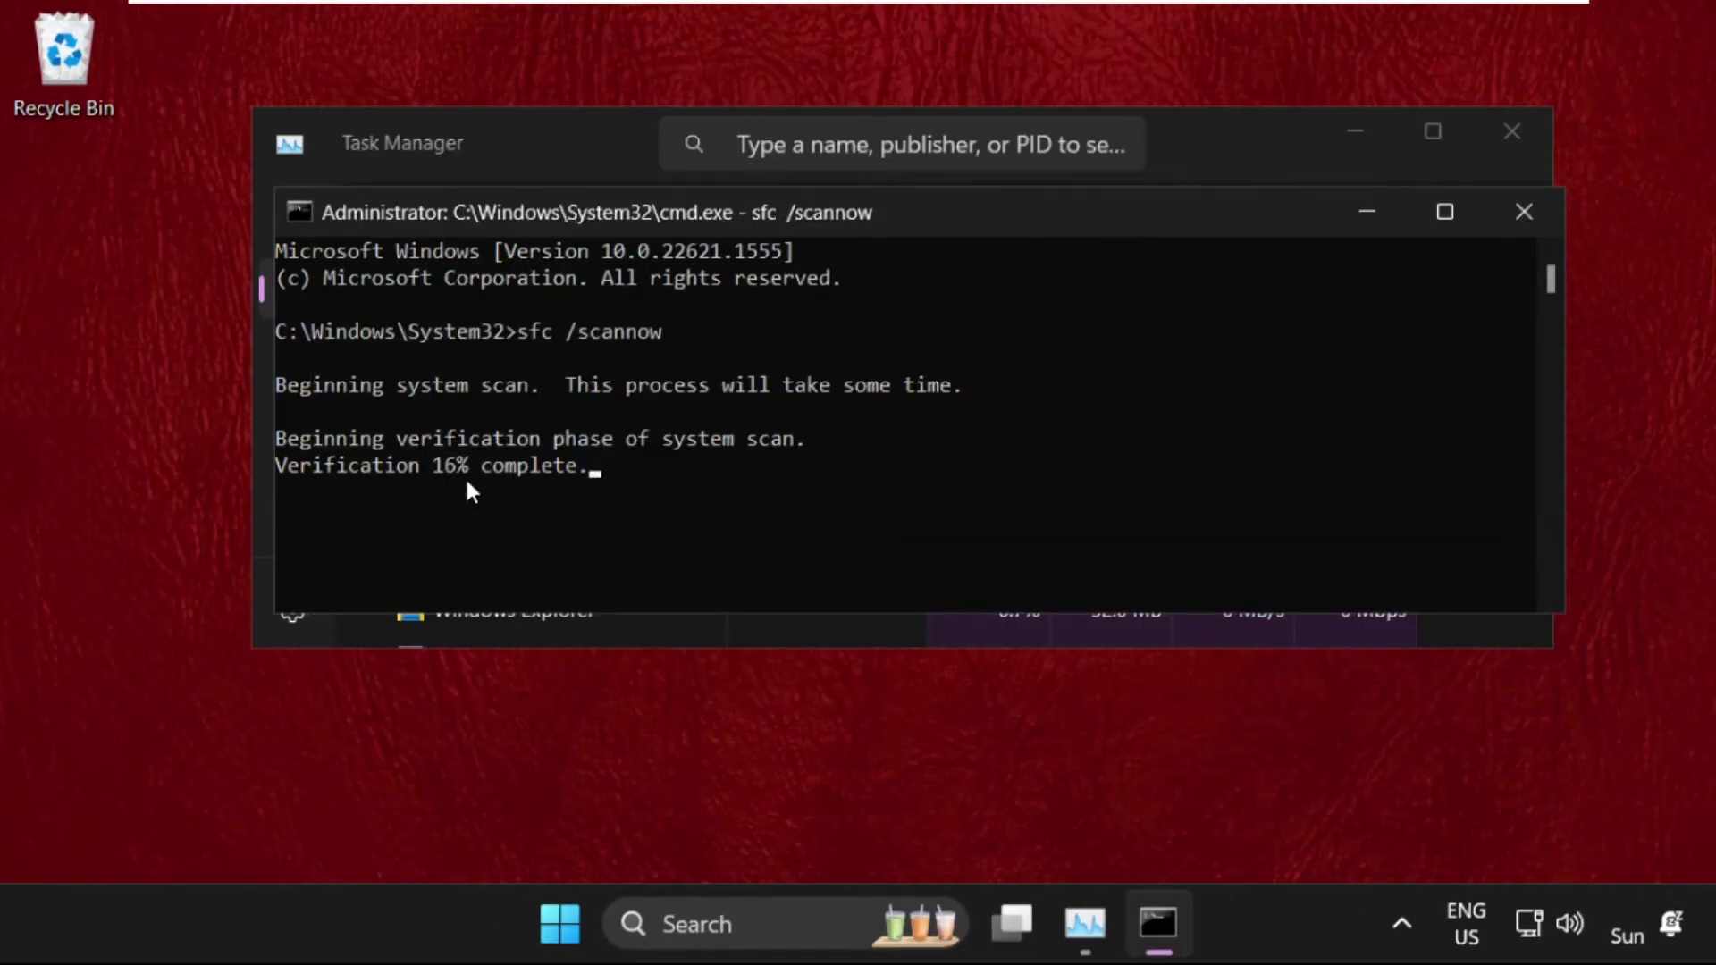
left_click(769, 924)
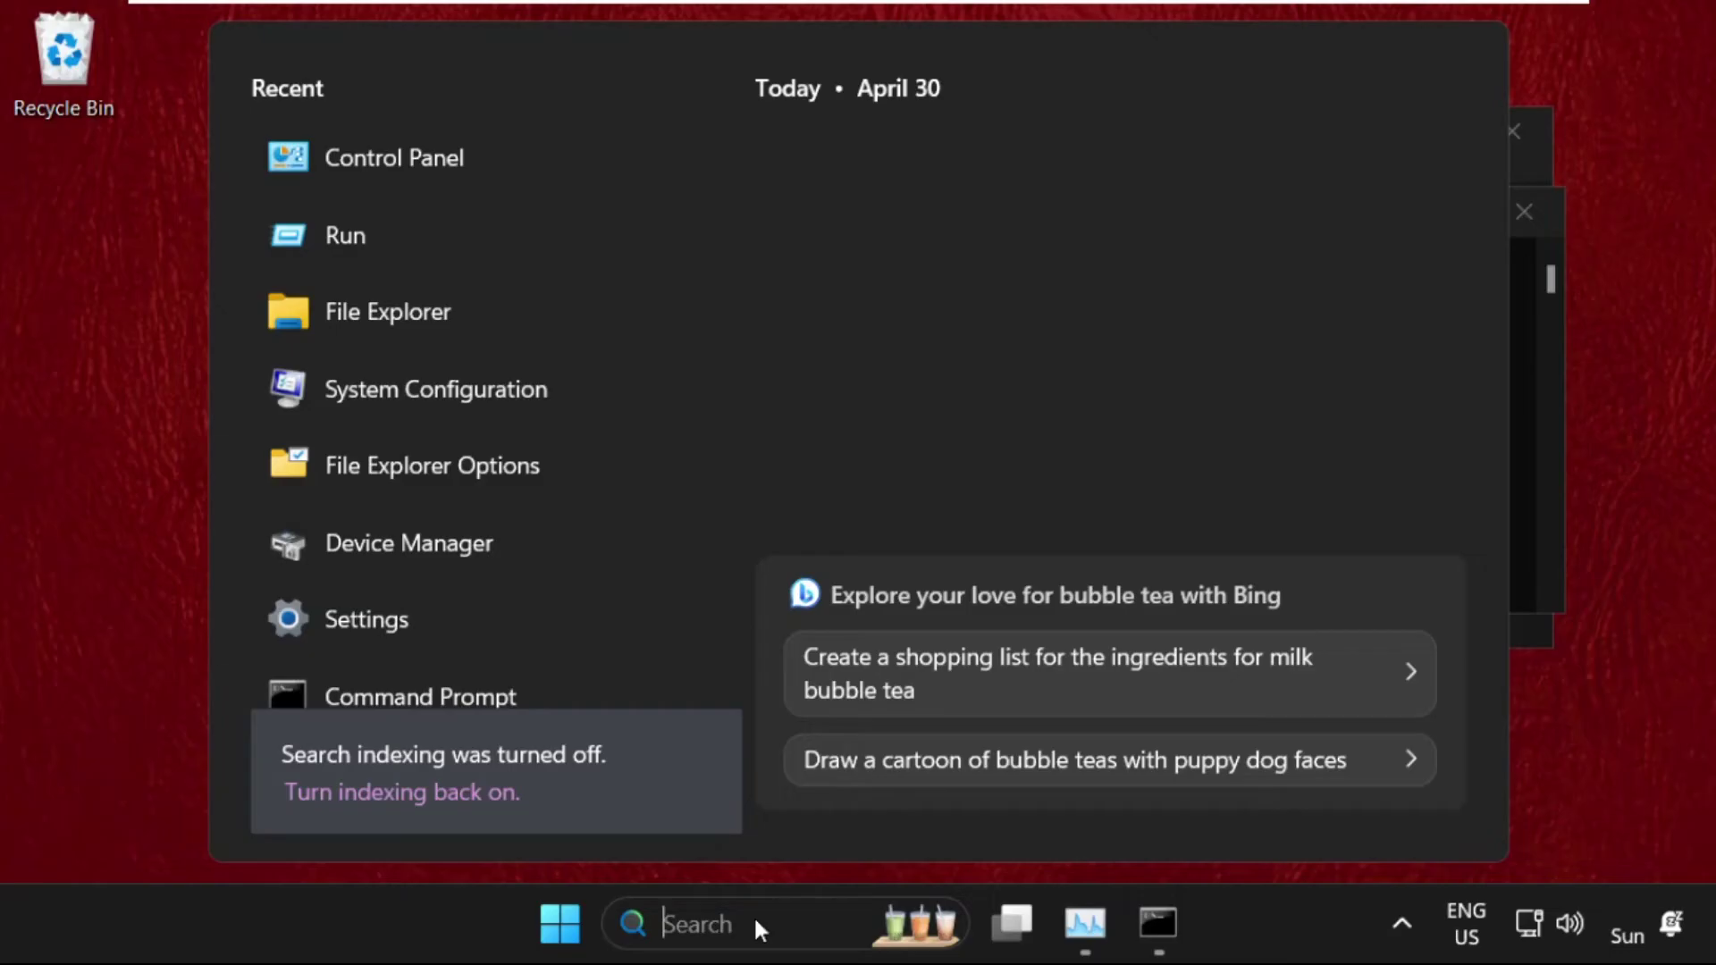
type("seey")
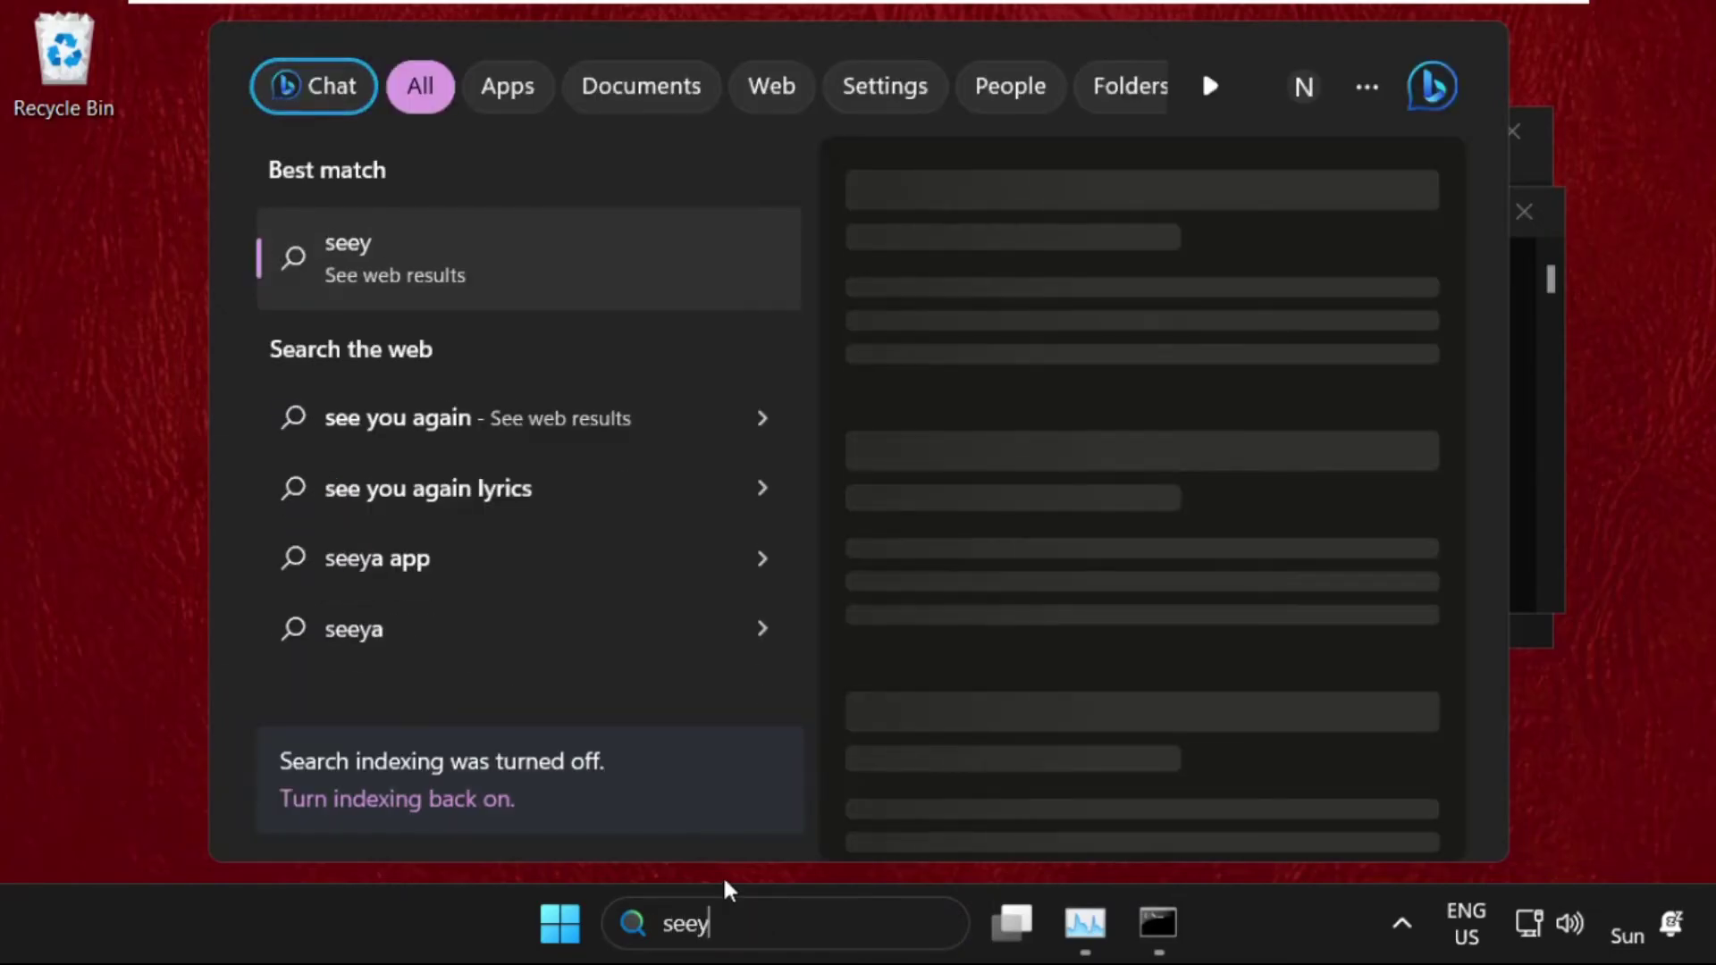
Step: Launch Windows Security from Settings under Privacy & security > Windows Security
left_click(440, 249)
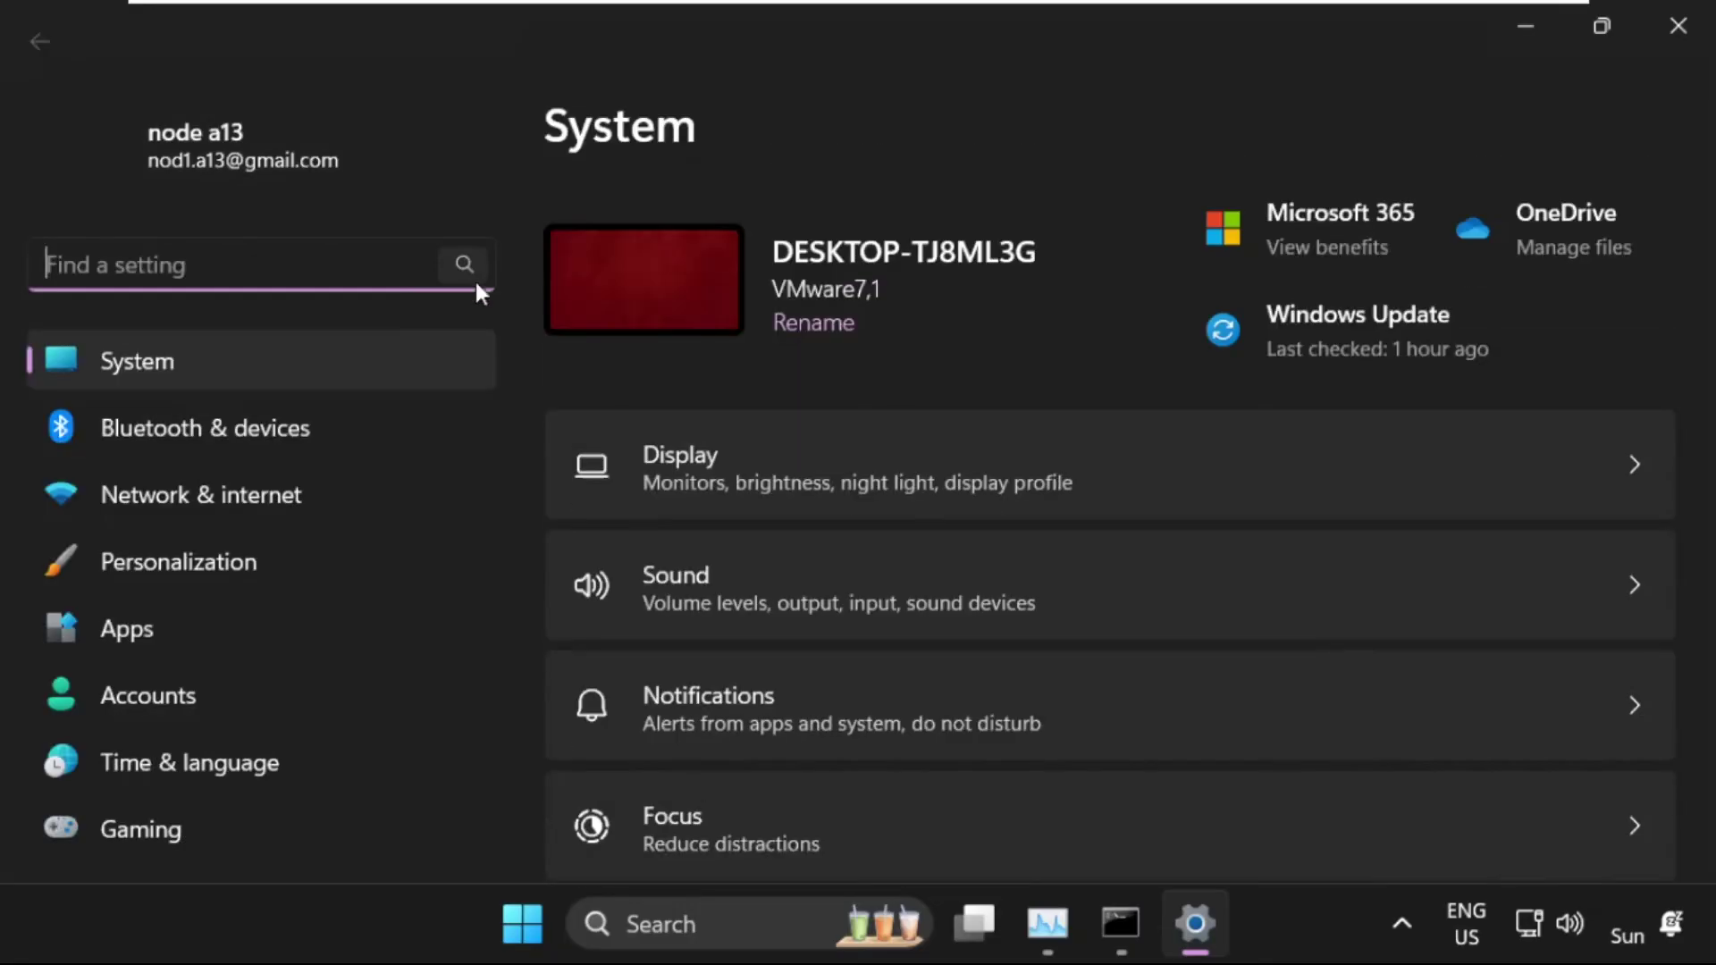
scroll(179, 791, "down", 3)
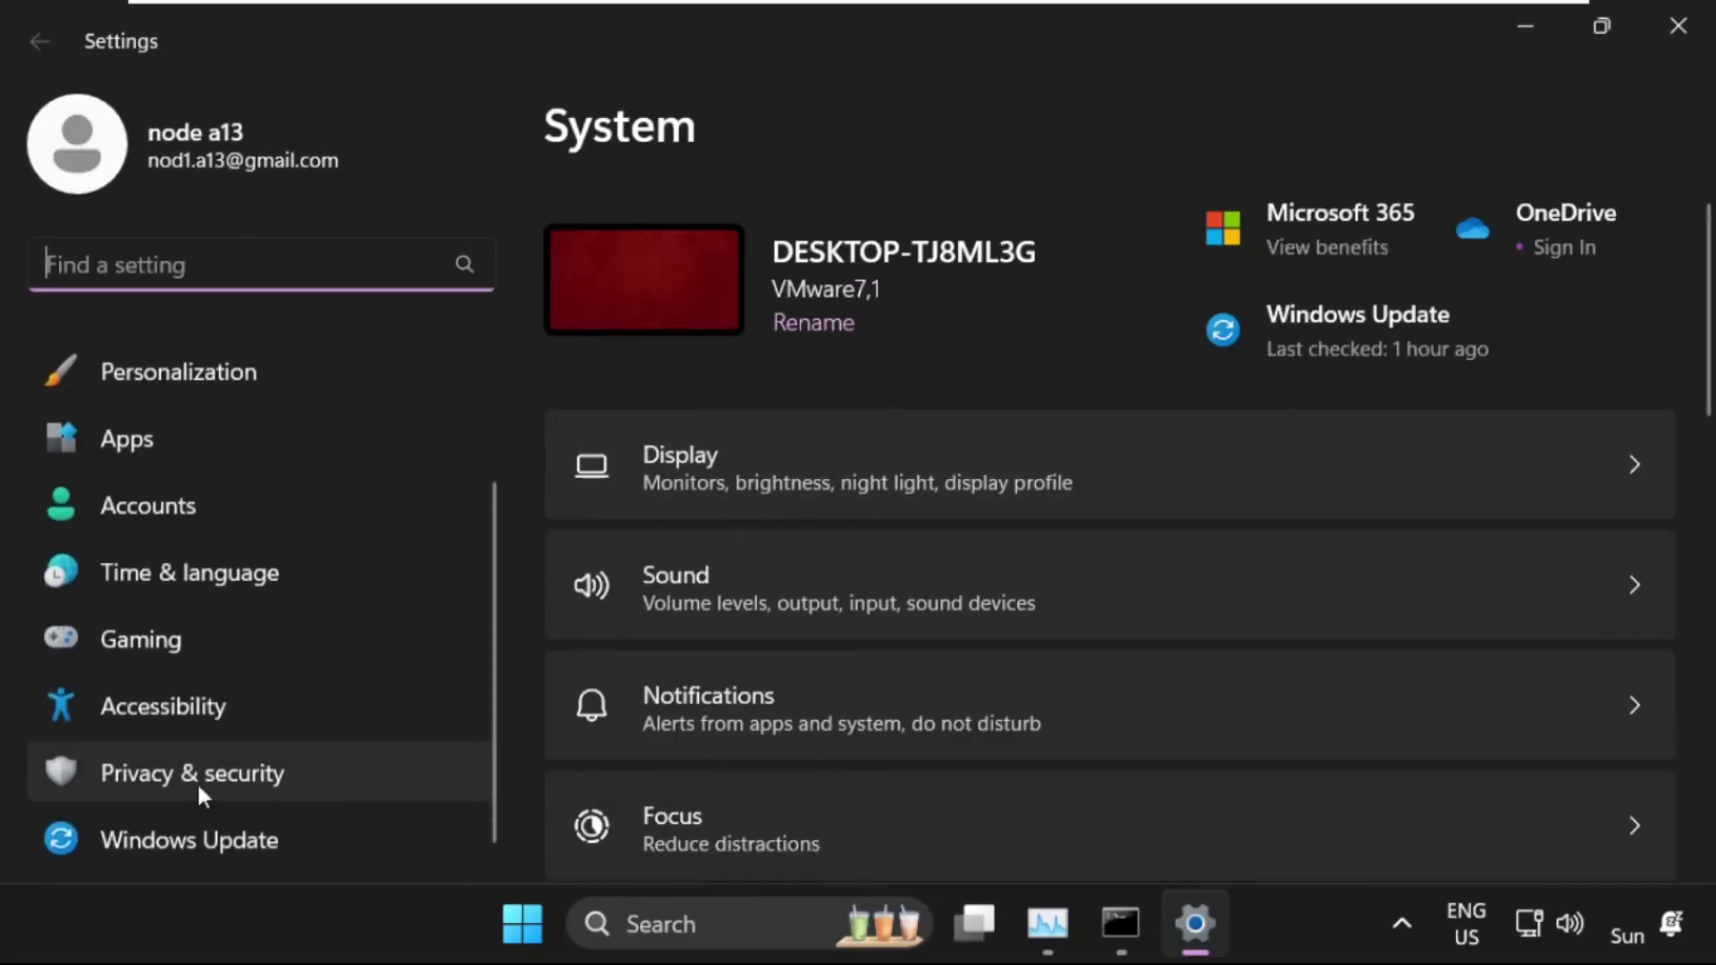
left_click(219, 774)
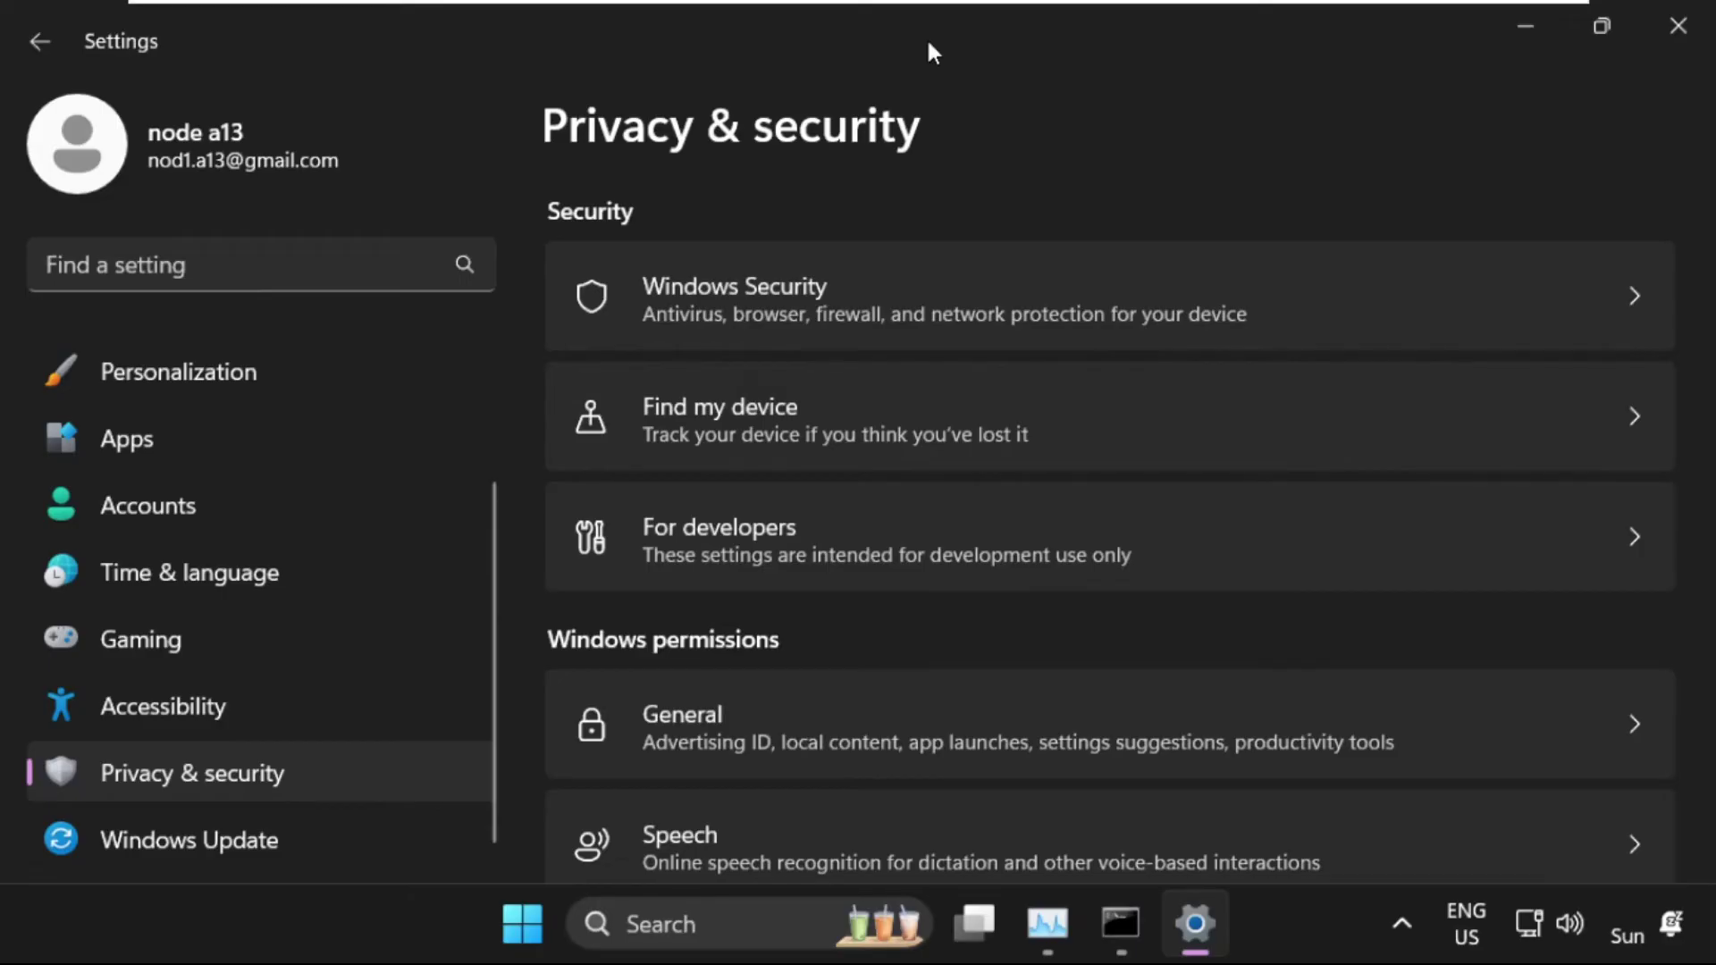
left_click(863, 297)
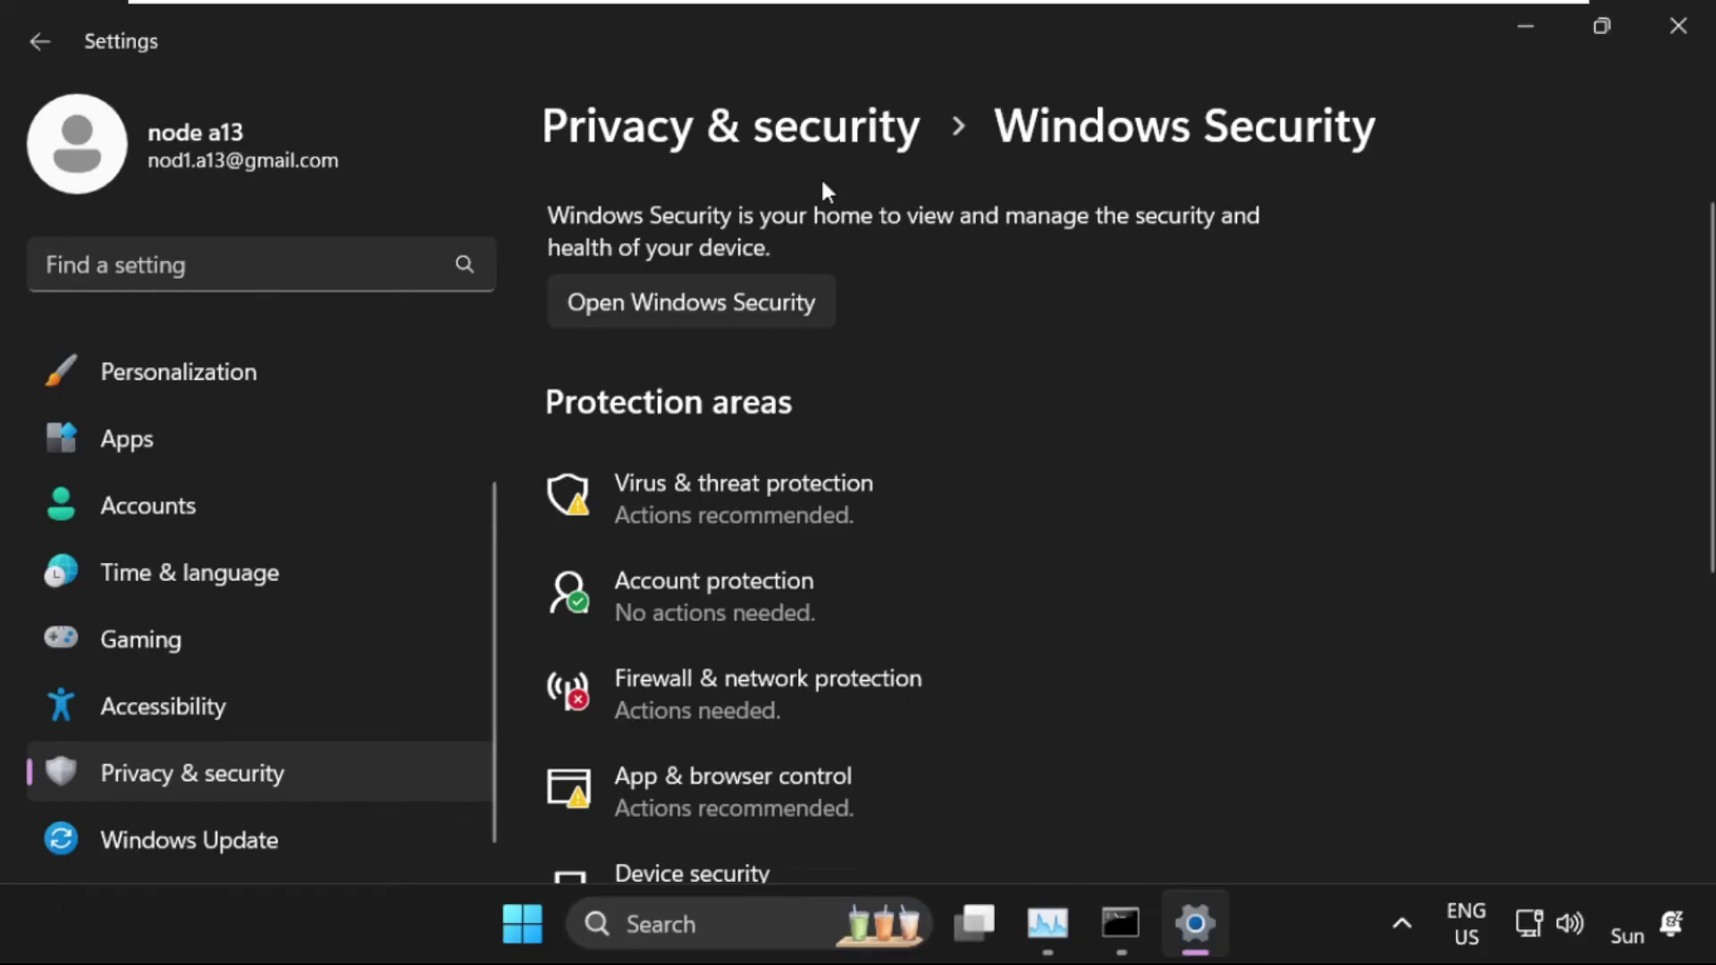
scroll(987, 277, "down", 1)
scroll(984, 280, "up", 1)
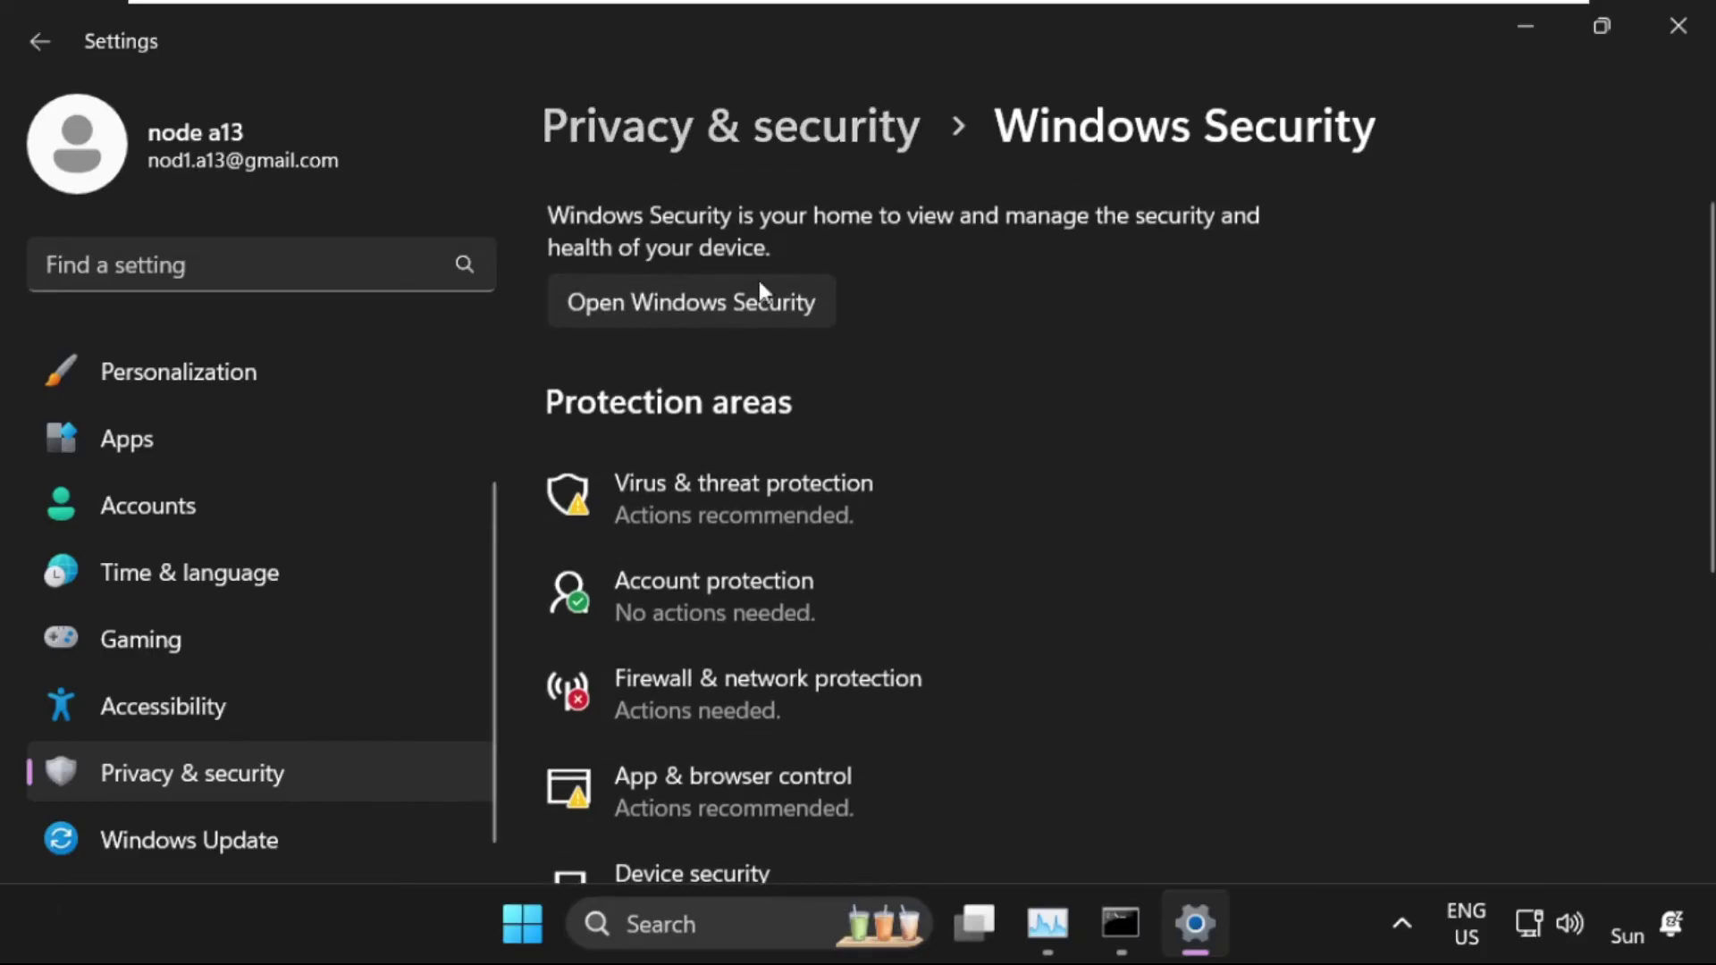
left_click(713, 306)
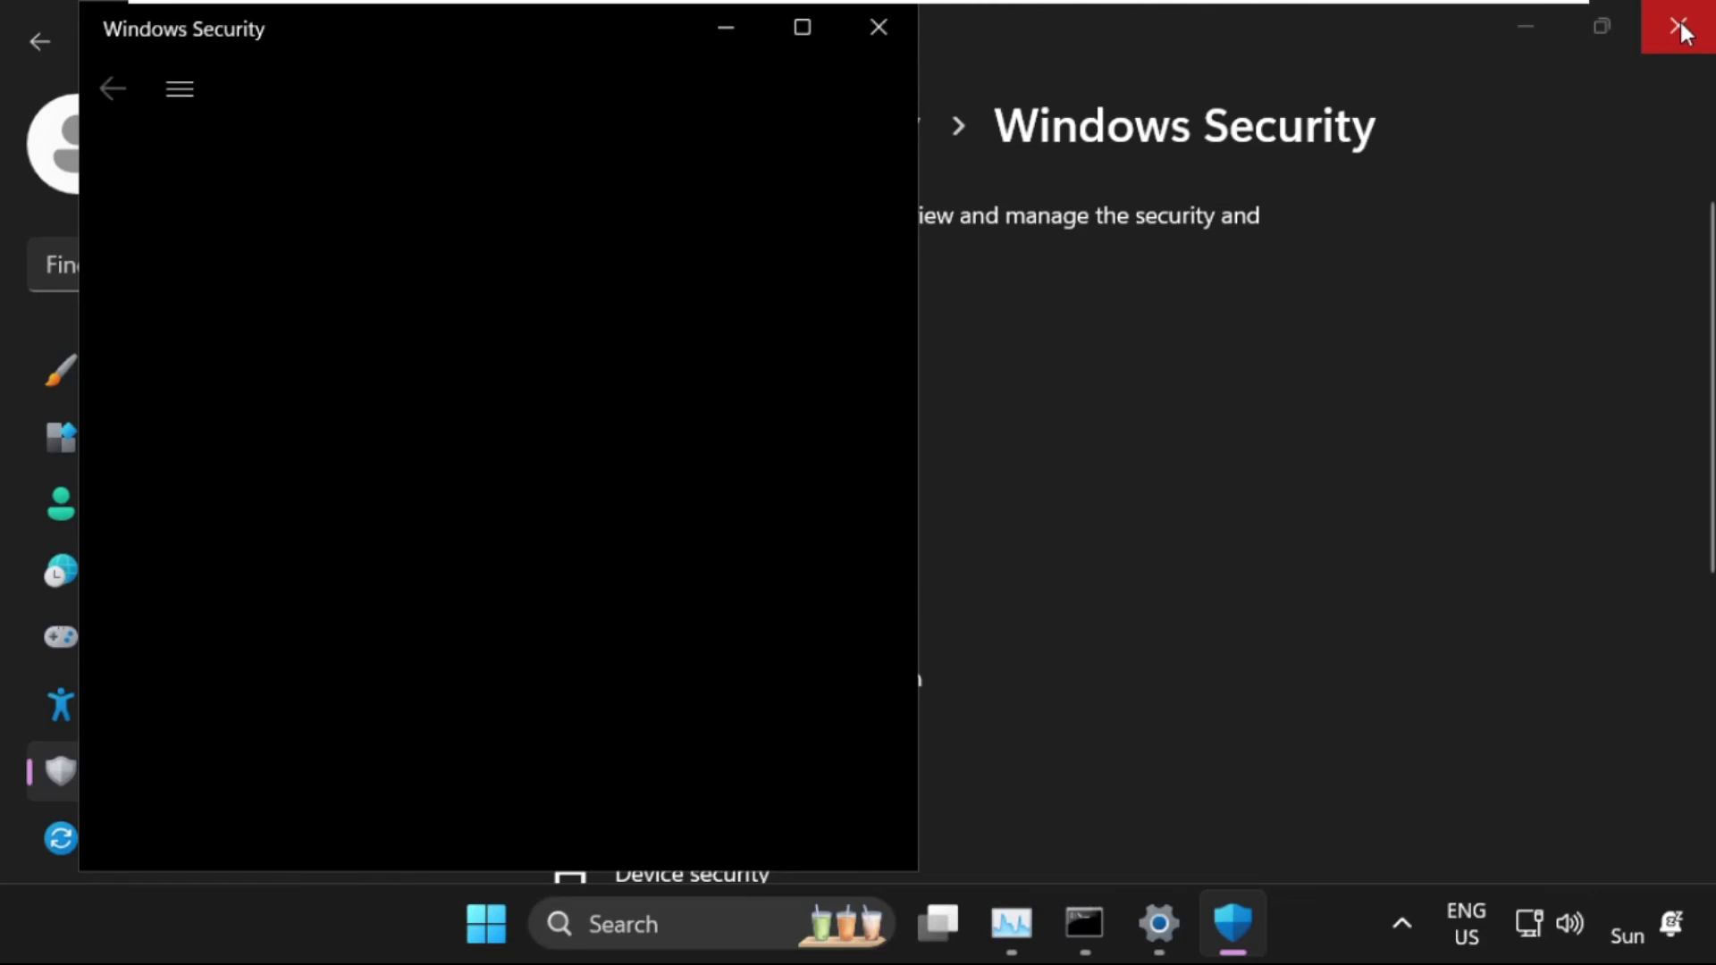
Step: Reposition and maximize the Windows Security window
left_click(1678, 27)
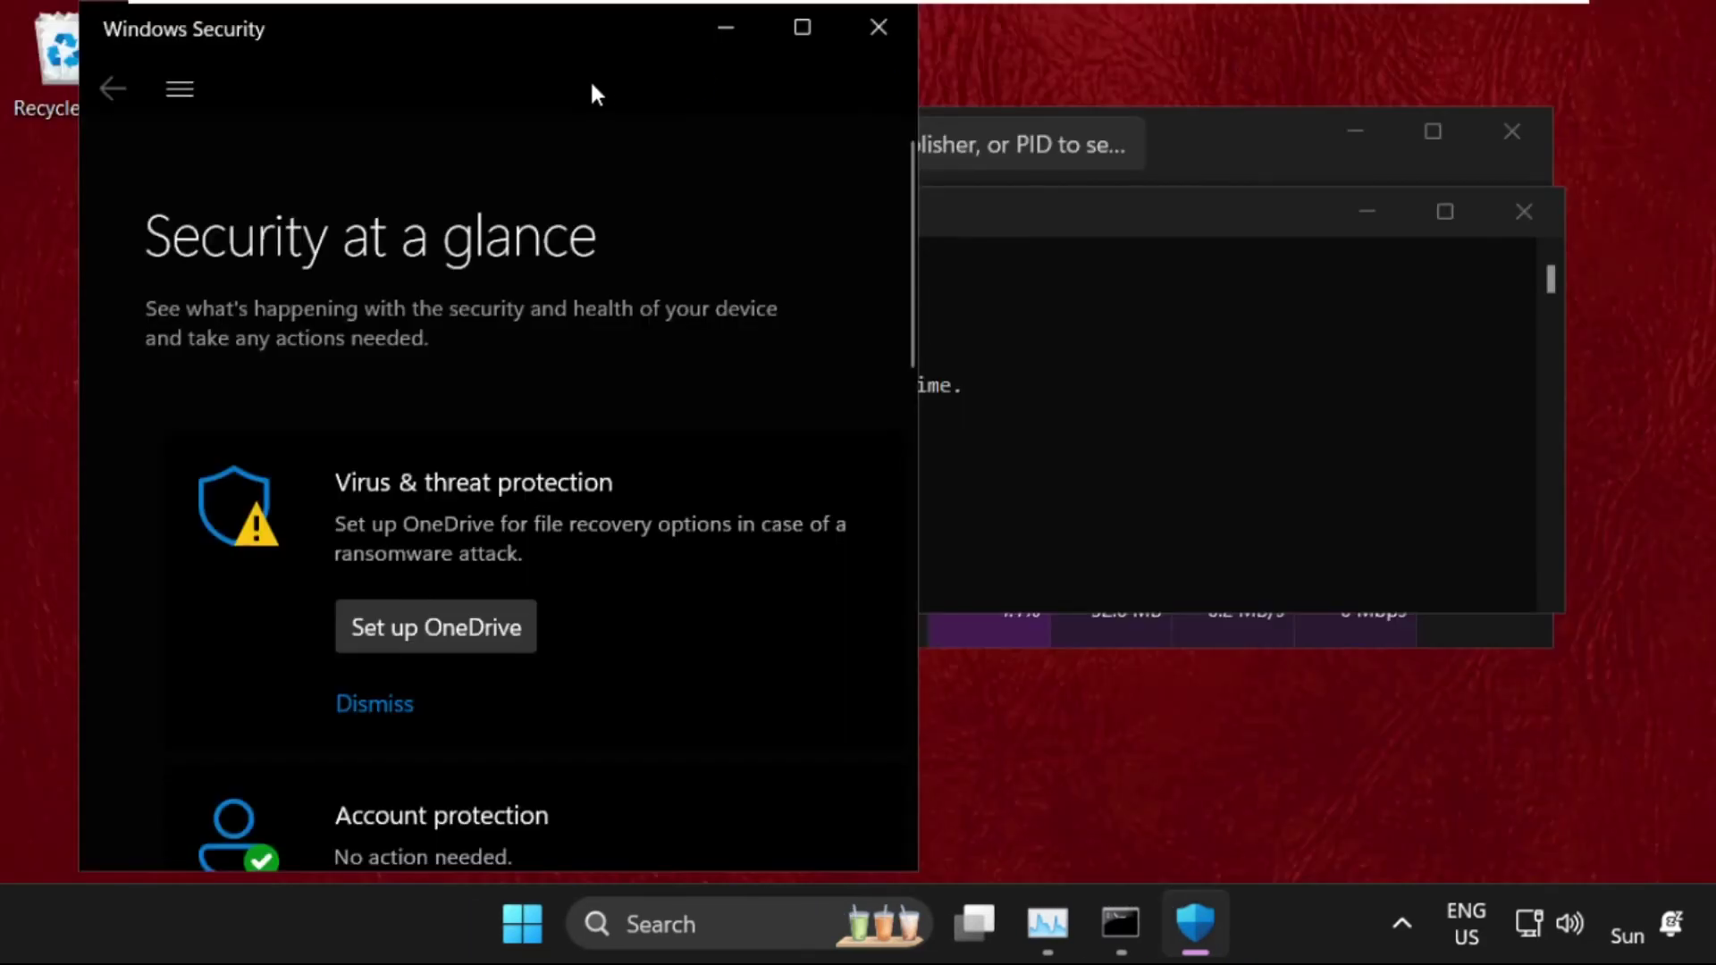
left_click_drag(588, 50, 810, 51)
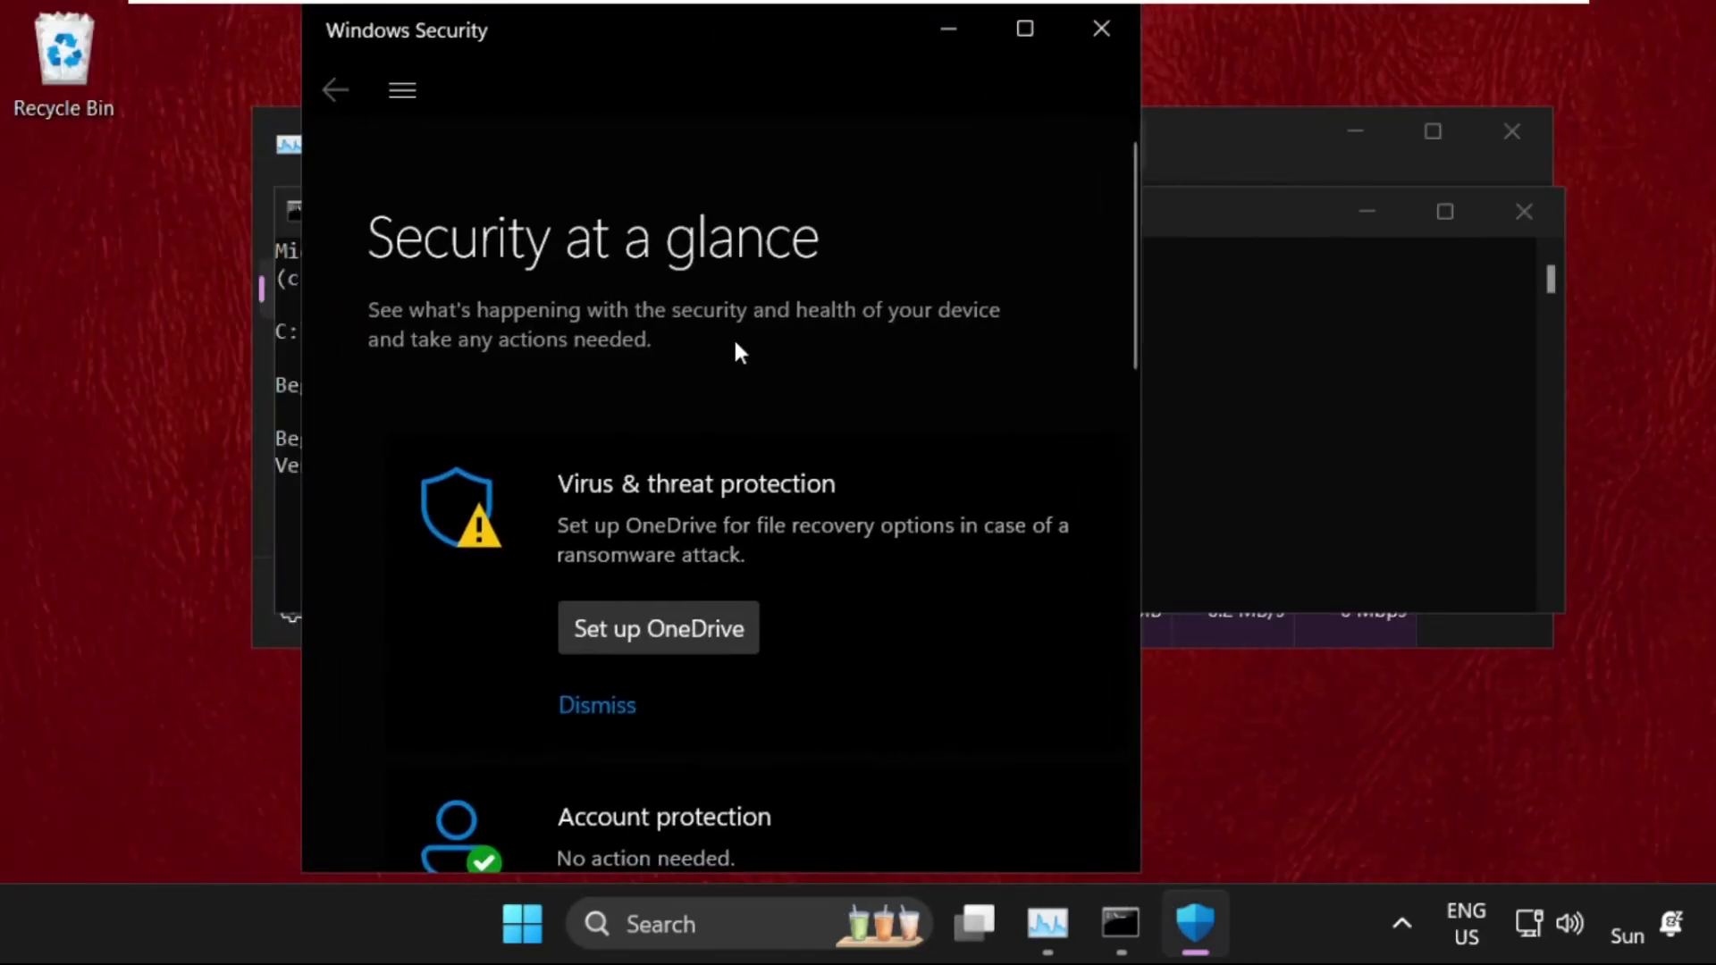
left_click(1022, 28)
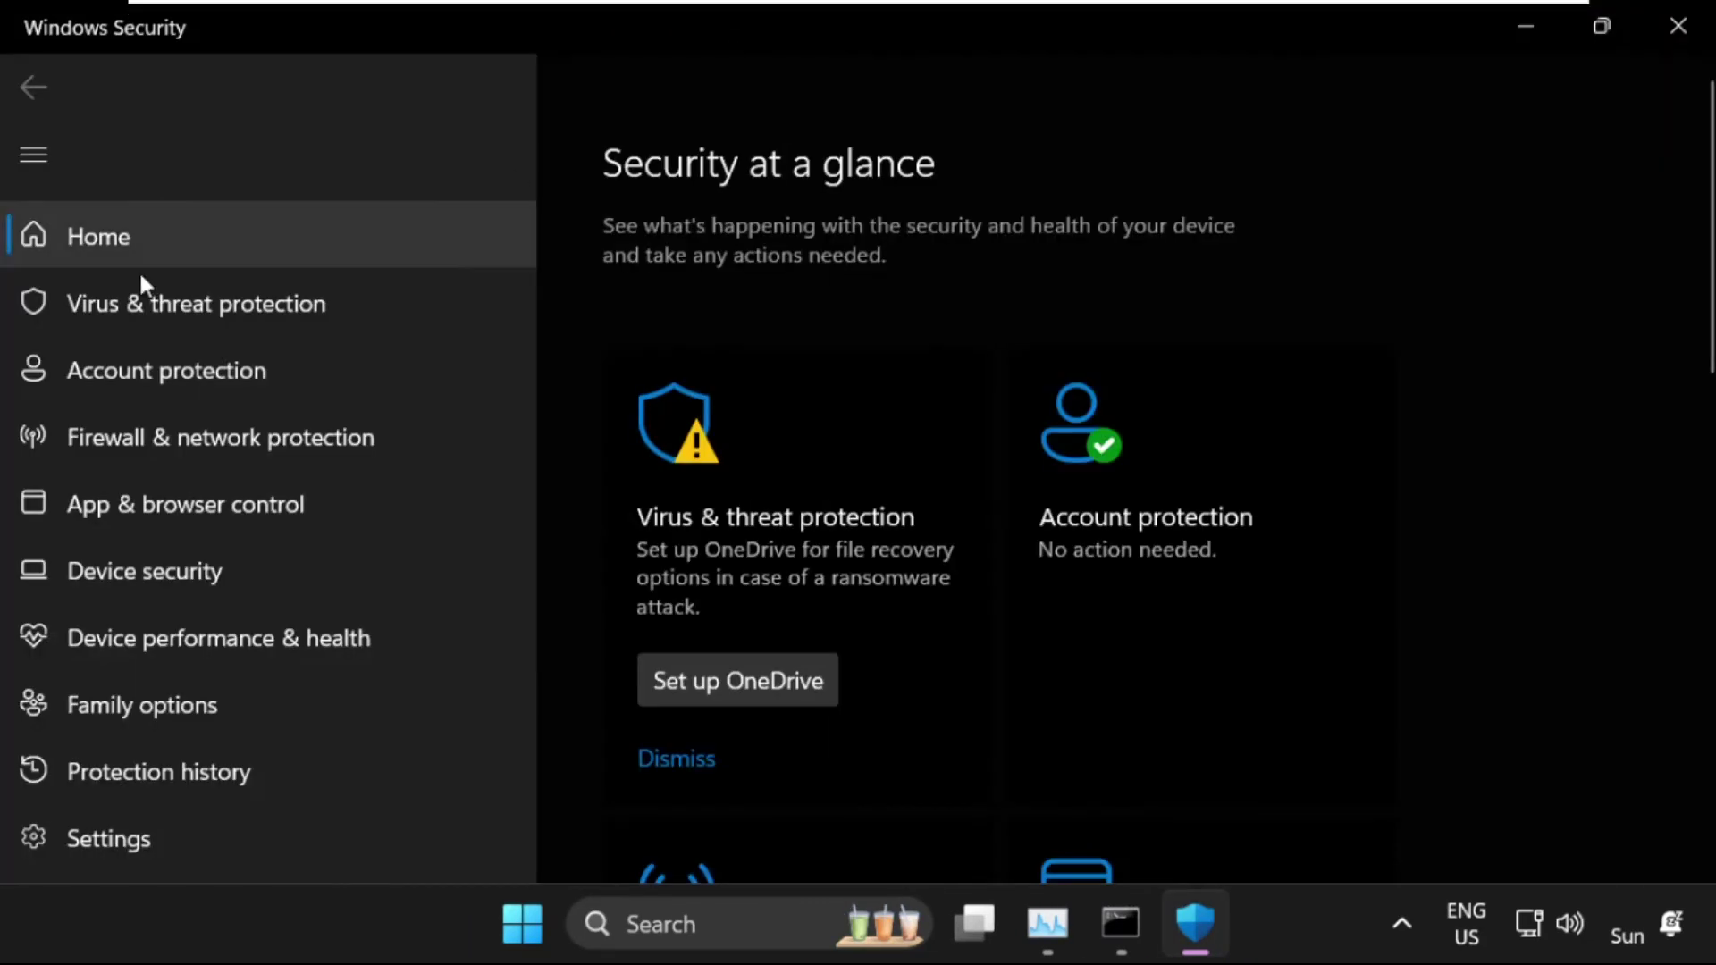
left_click(159, 443)
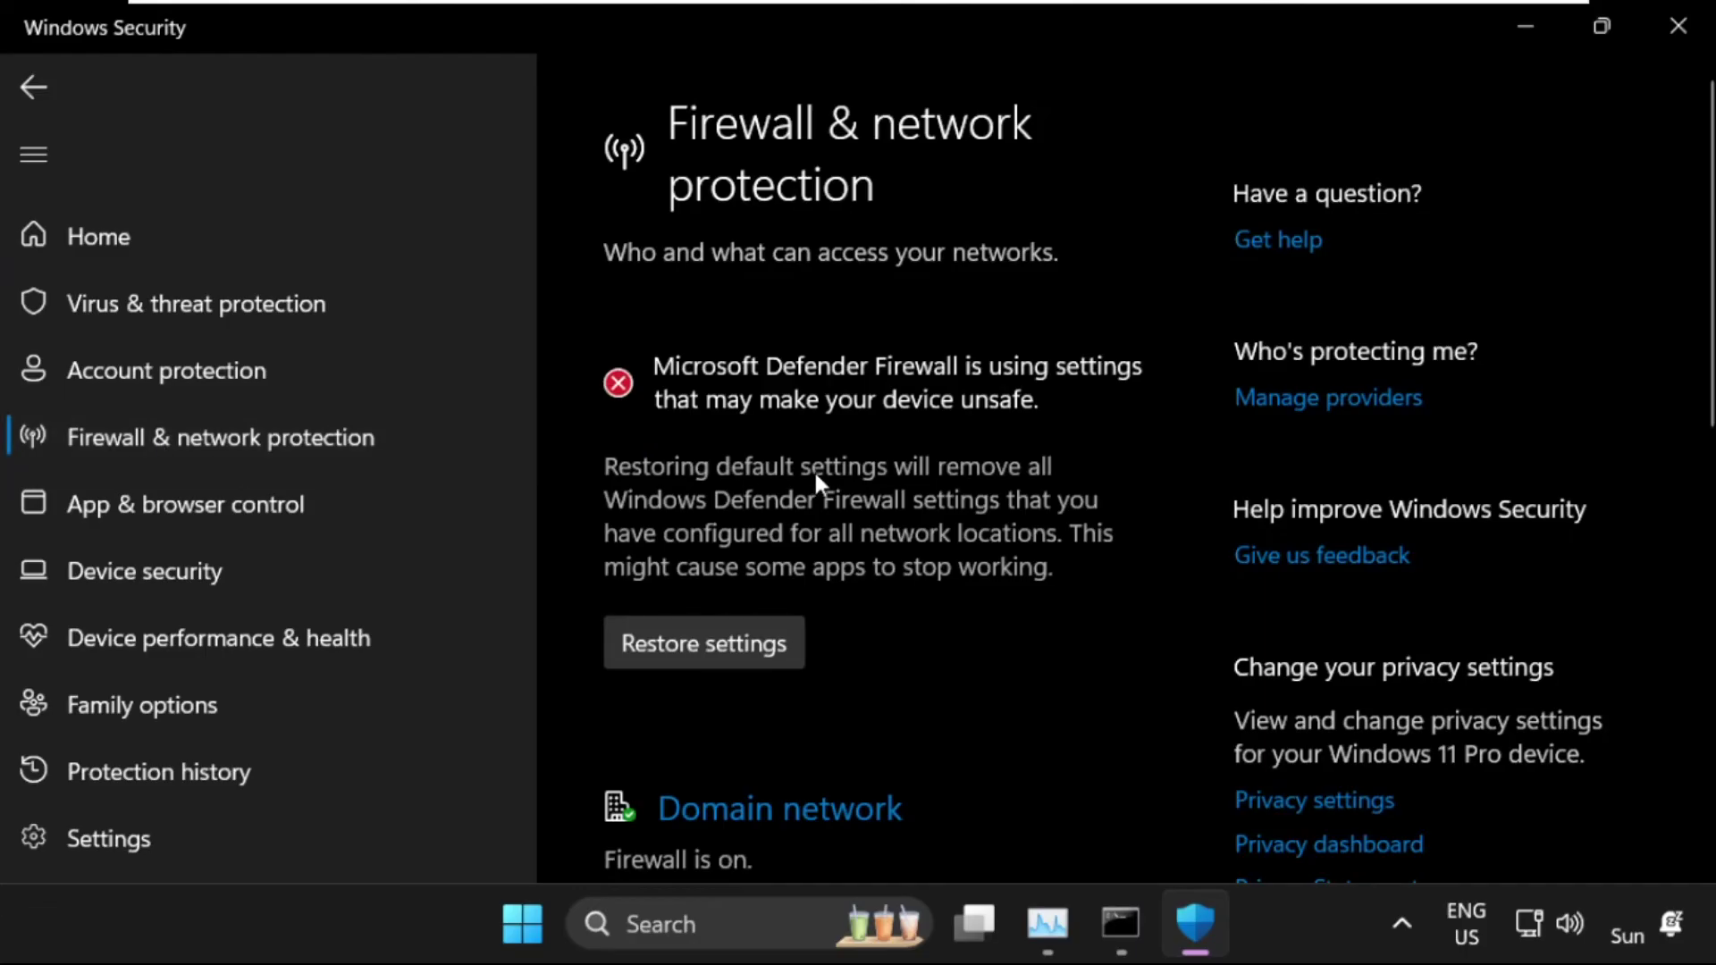
scroll(813, 469, "down", 3)
scroll(814, 470, "down", 3)
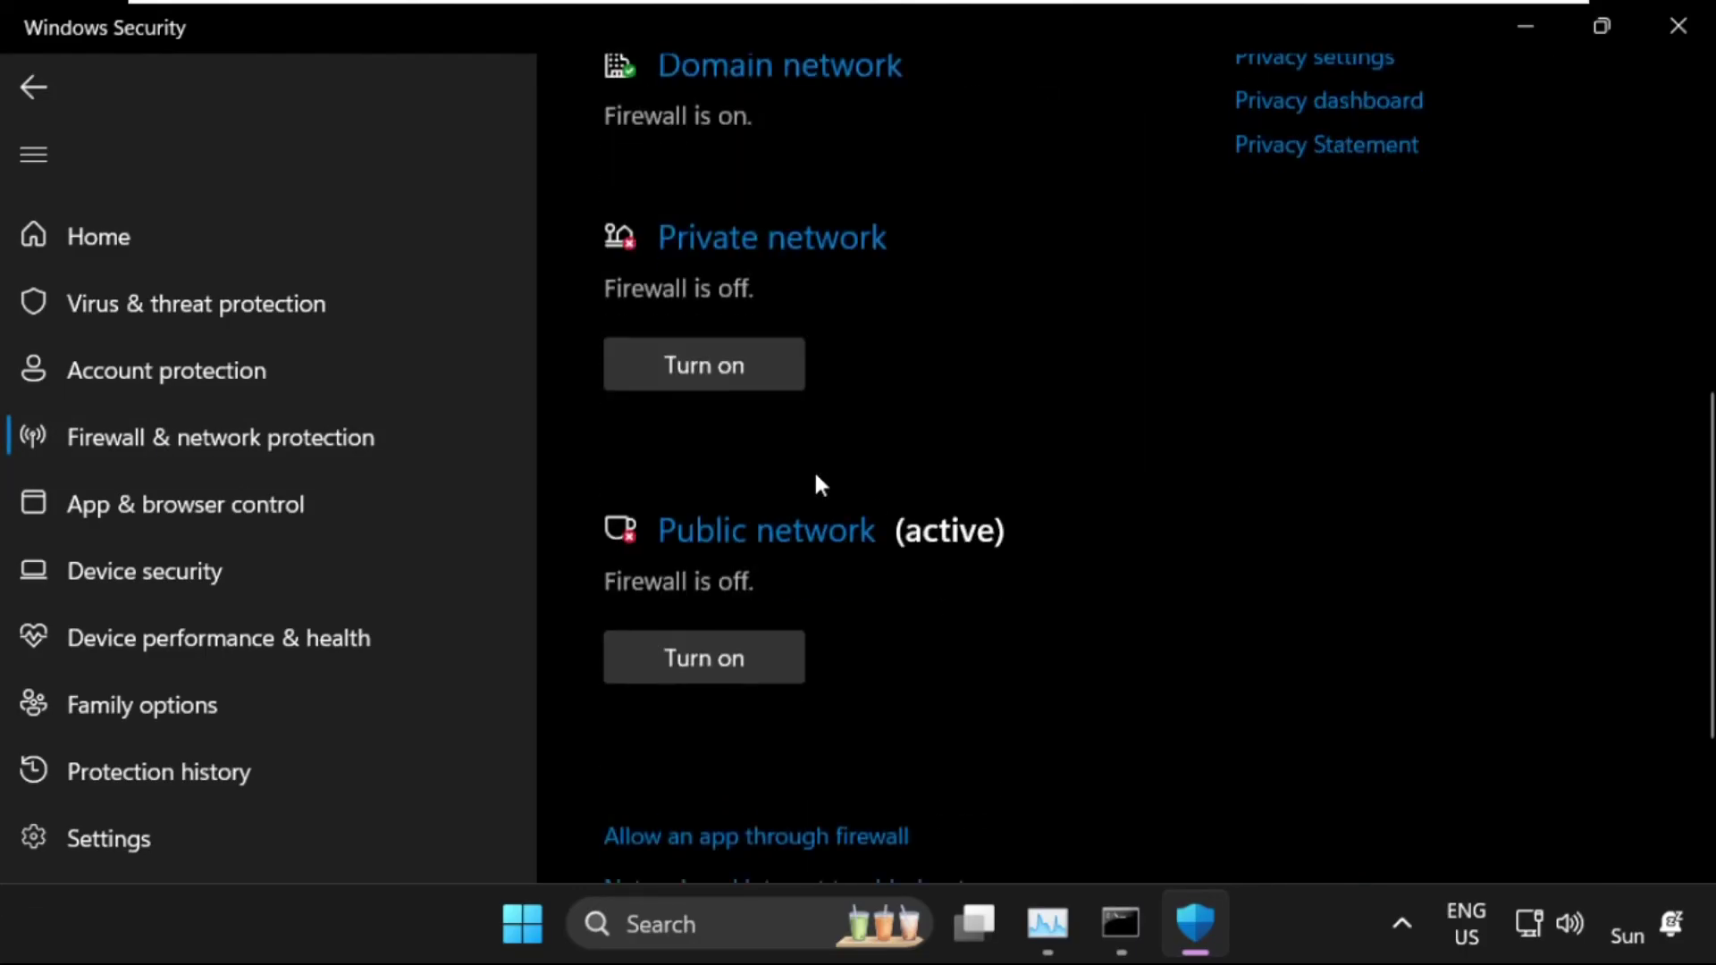
scroll(813, 470, "down", 2)
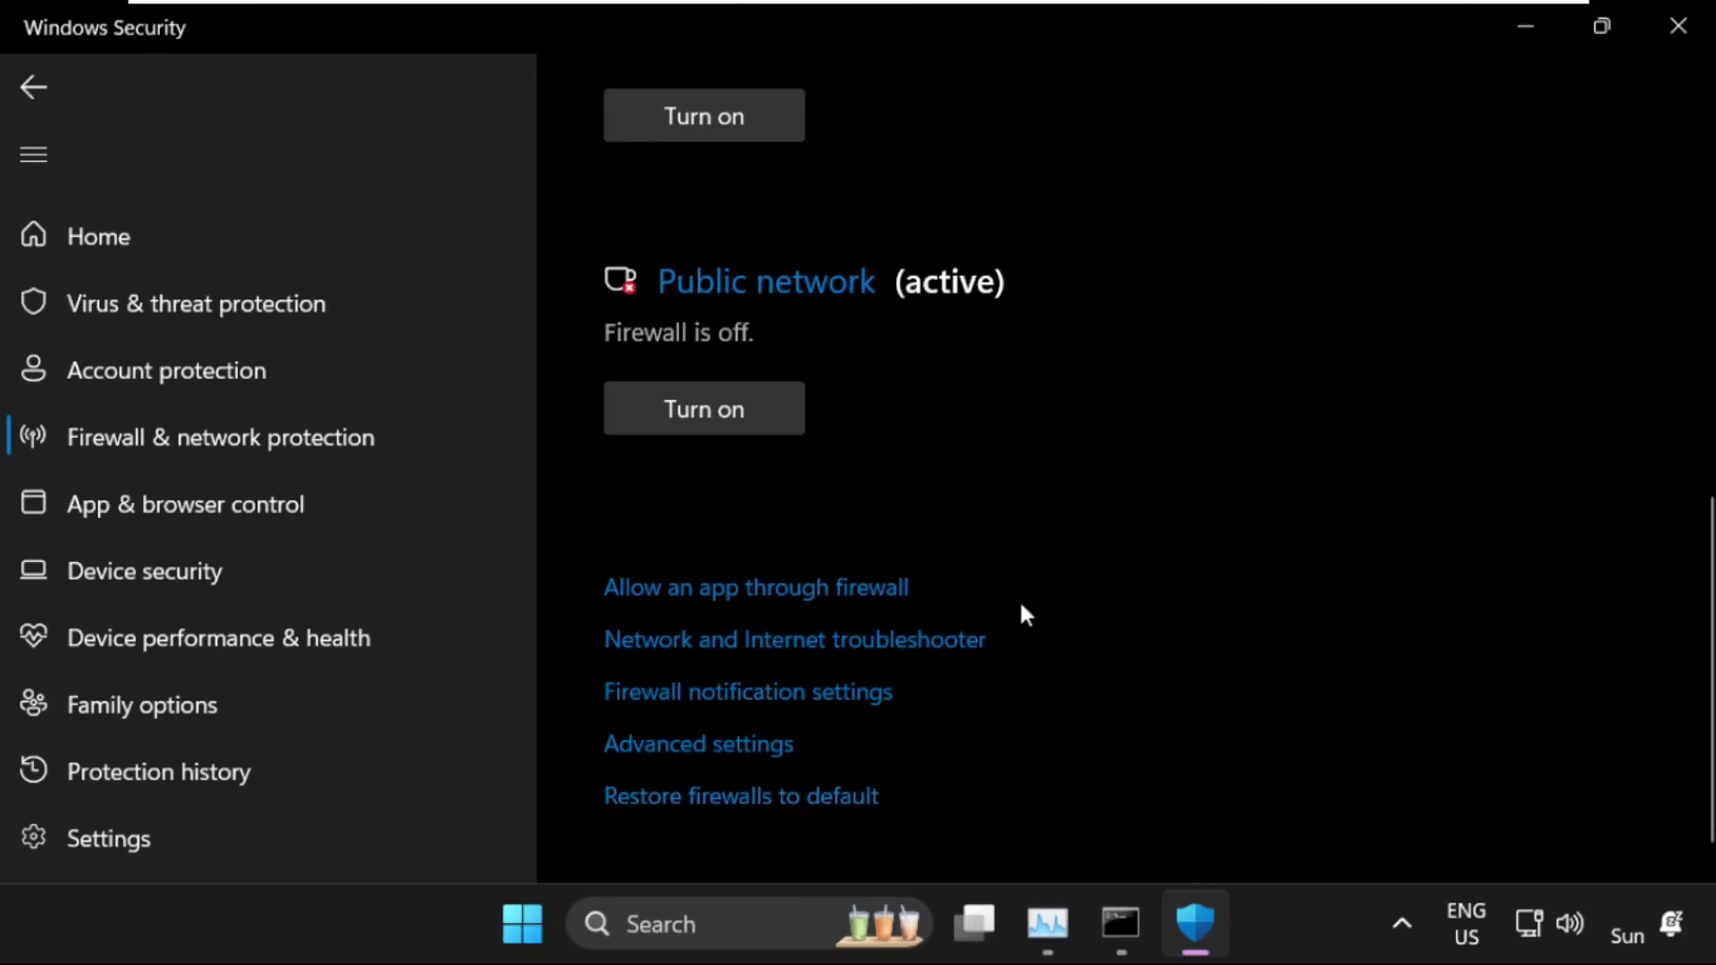
Step: Open the firewall's Restore defaults window from Firewall & network protection
left_click(742, 805)
Step: Restore the firewall defaults, then close Windows Security, Task Manager and Command Prompt
left_click(474, 442)
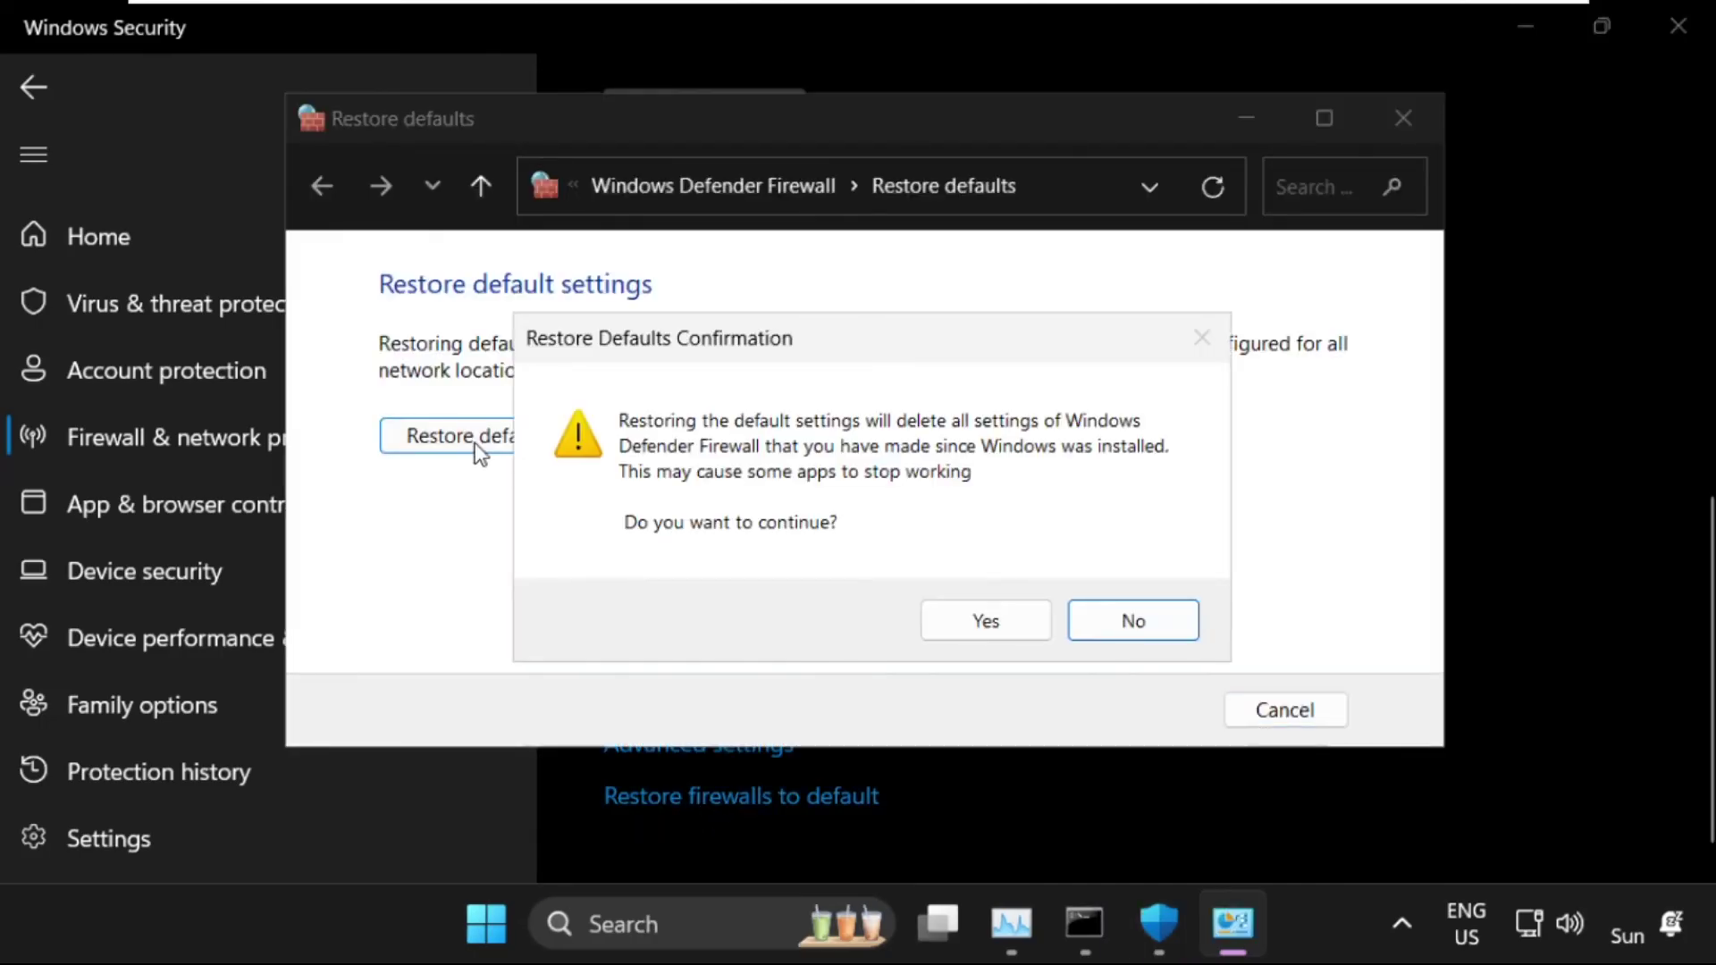
left_click(986, 621)
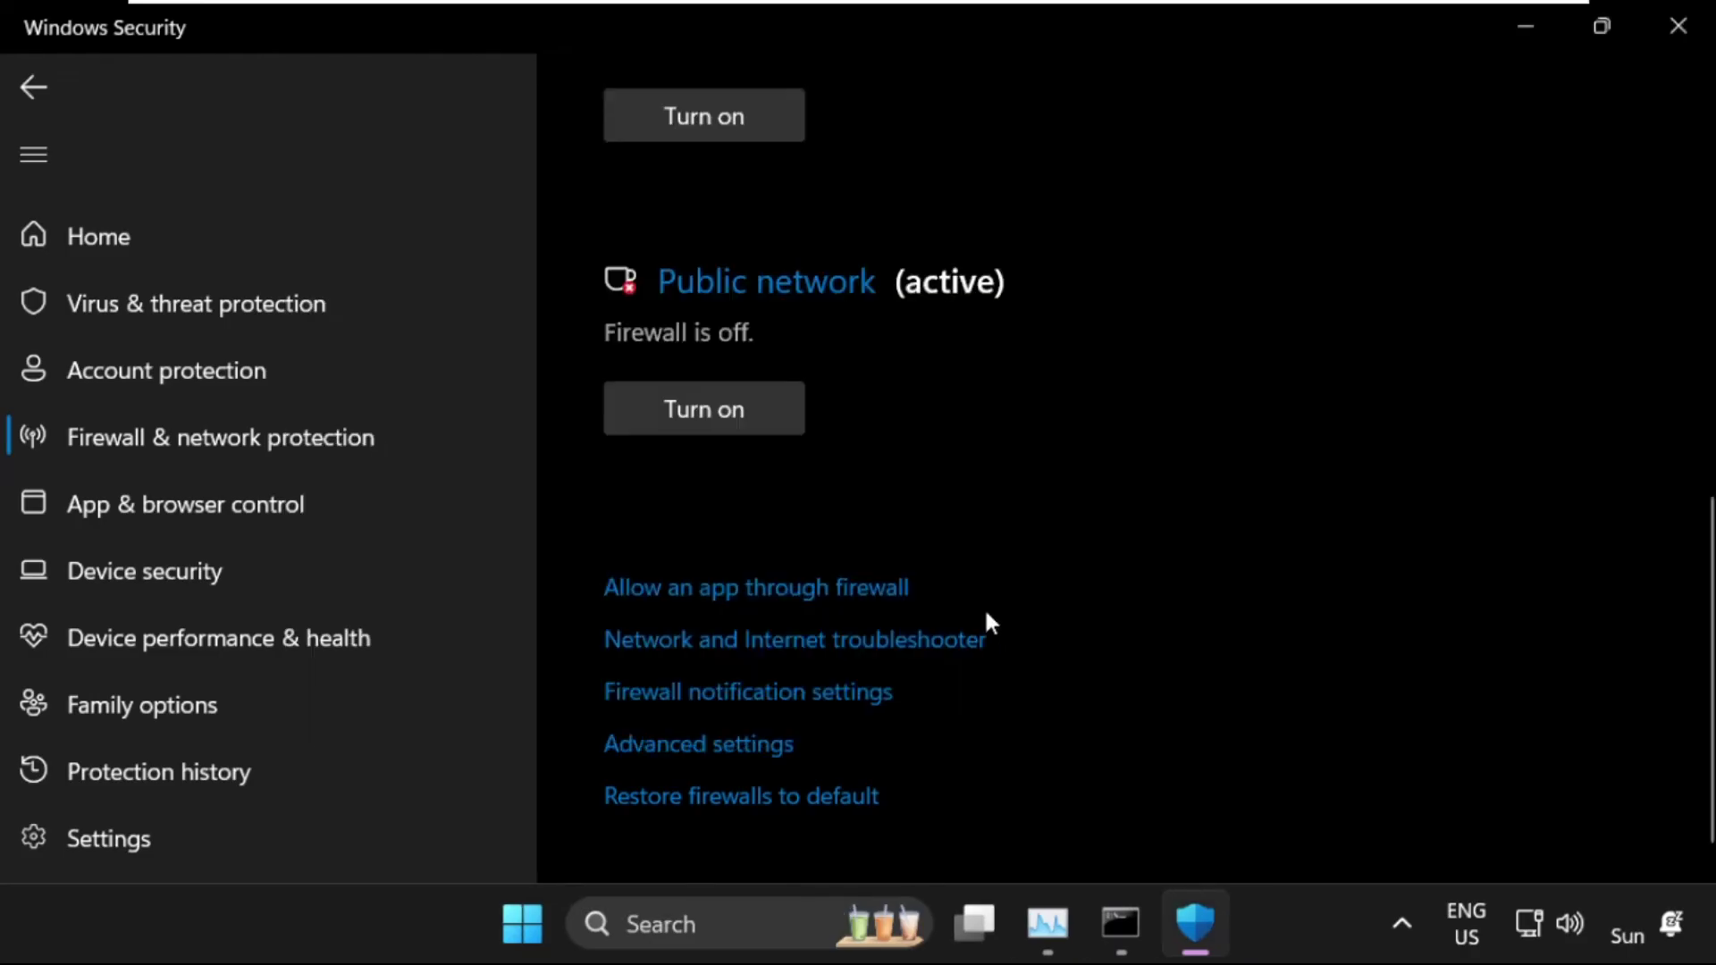
scroll(992, 619, "up", 5)
scroll(853, 501, "up", 3)
left_click(1679, 27)
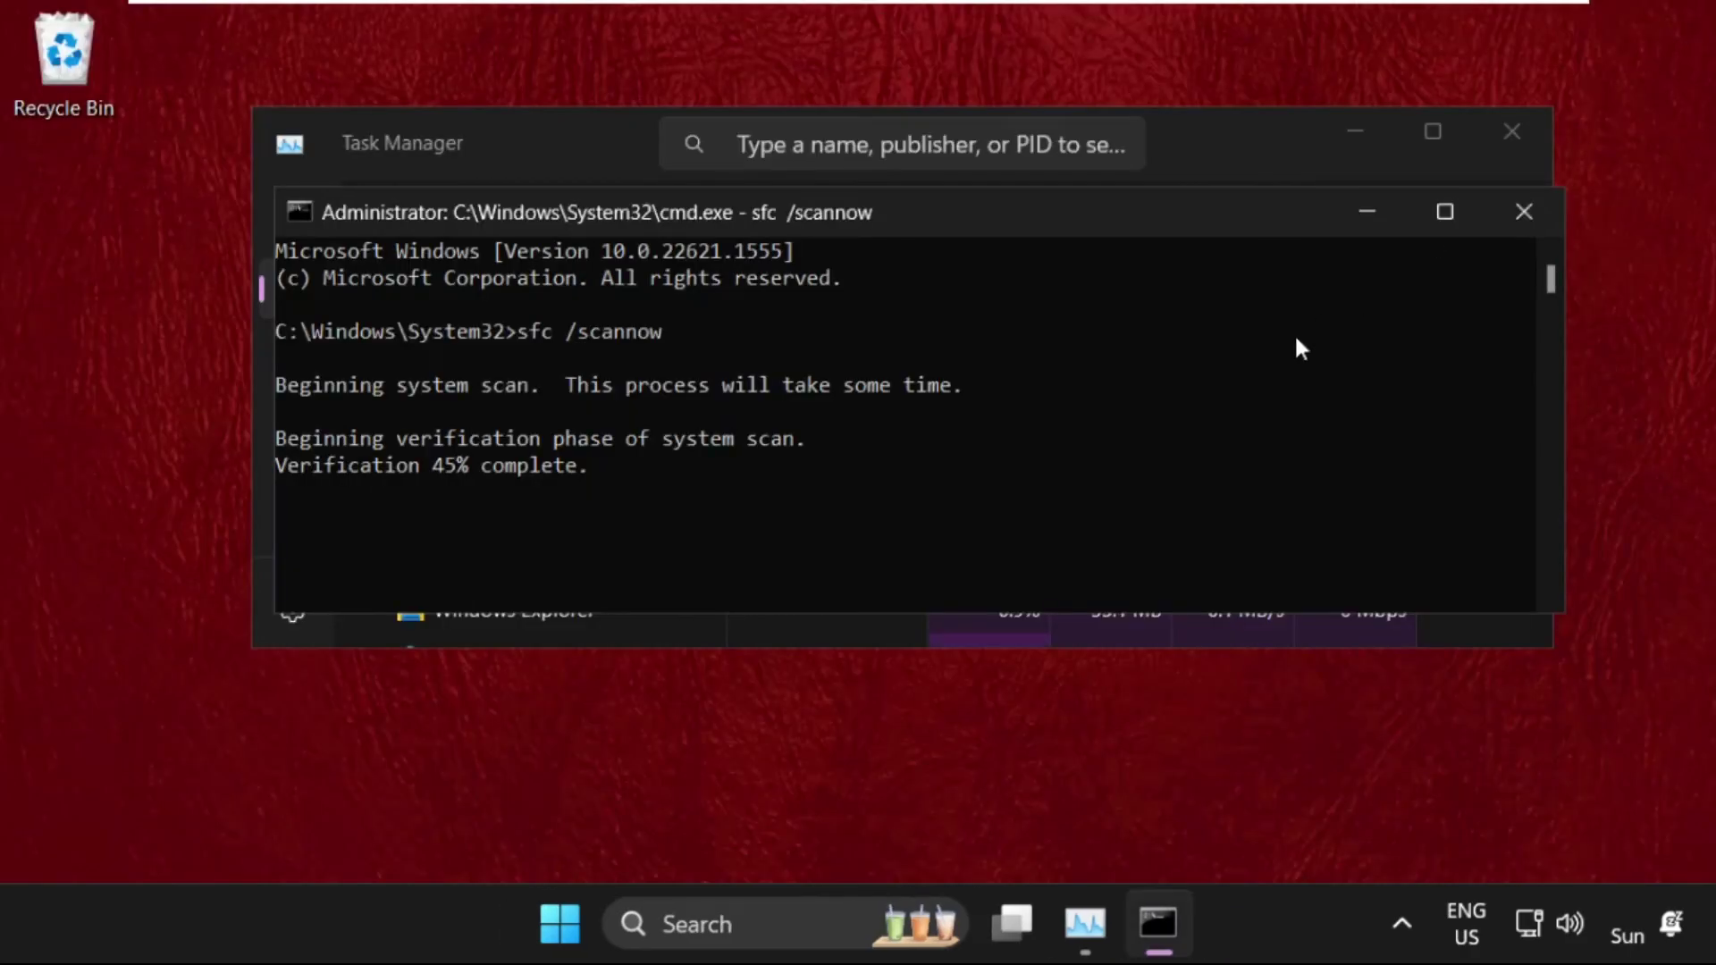
left_click(1510, 132)
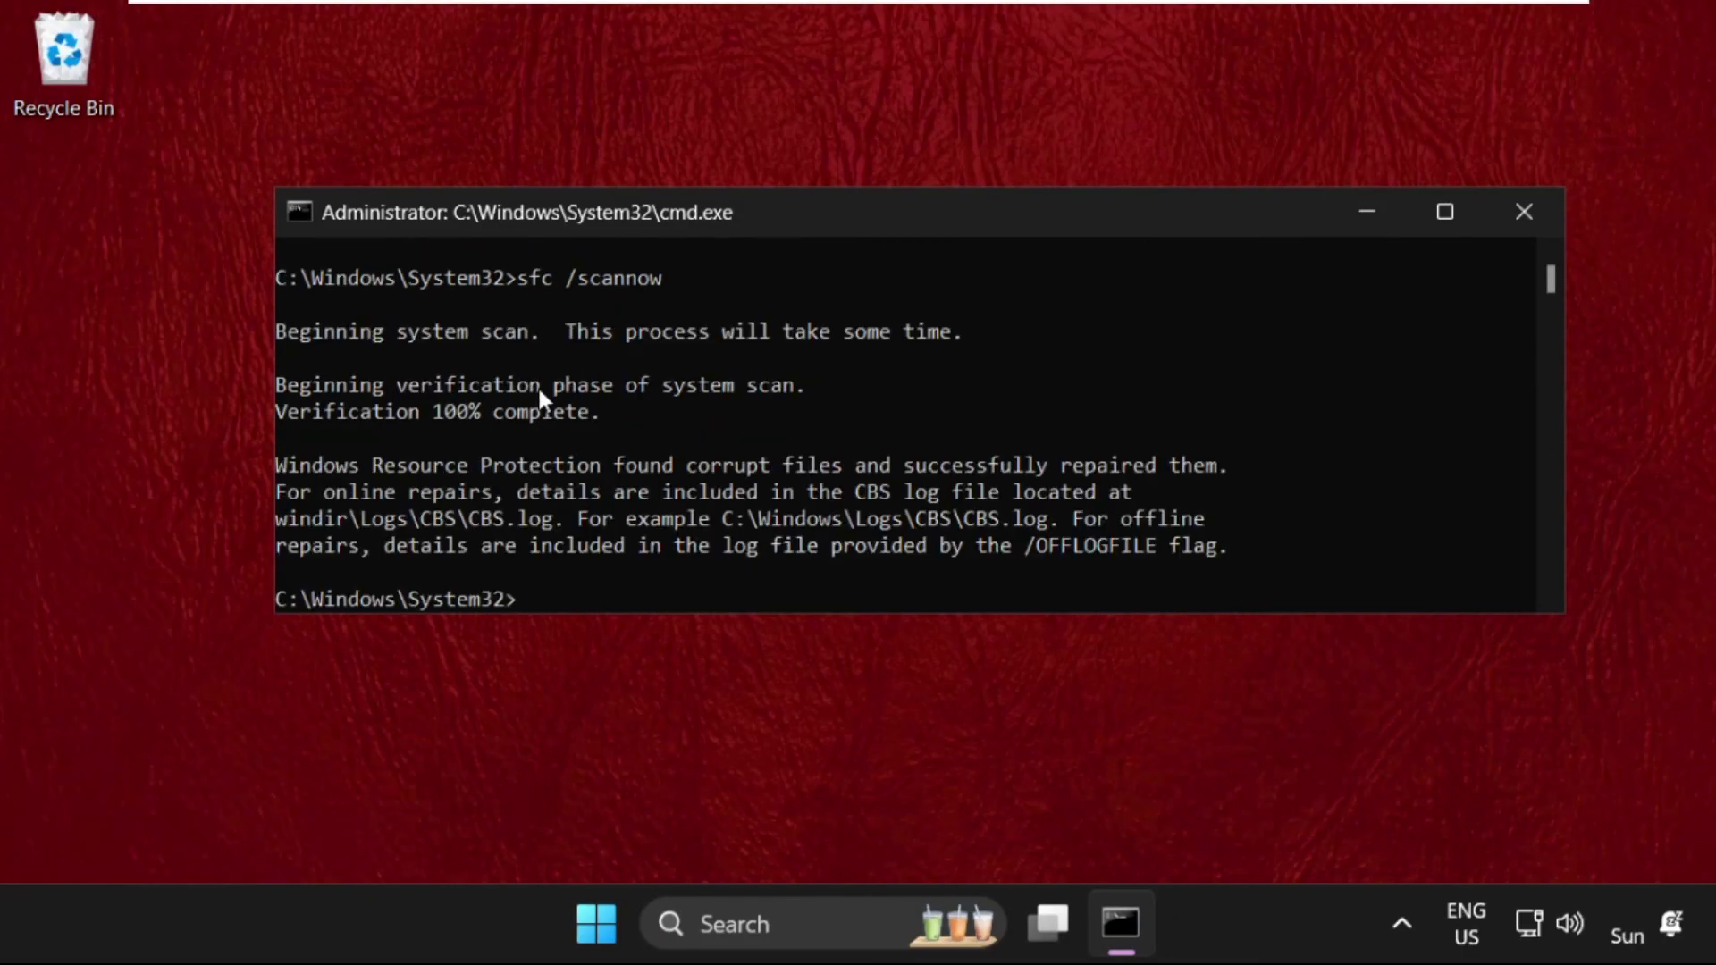
type("exit")
key("Return")
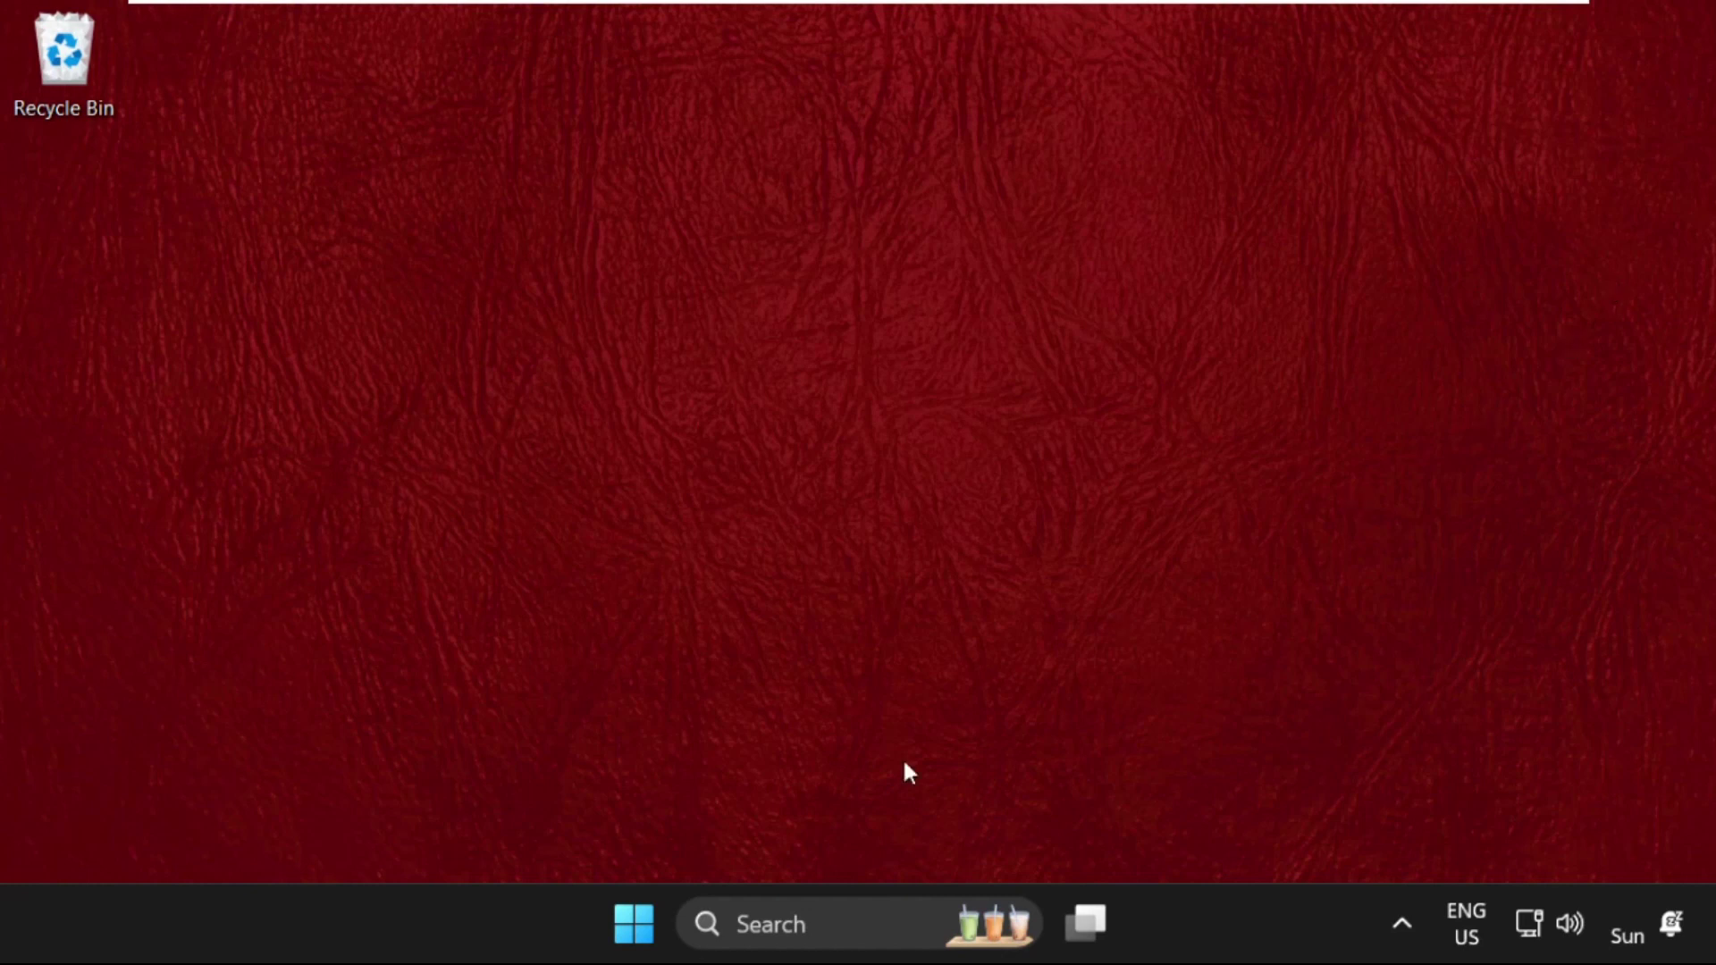
Step: Show the Start menu's power options: Sign-in options, Shut down and Restart
left_click(632, 924)
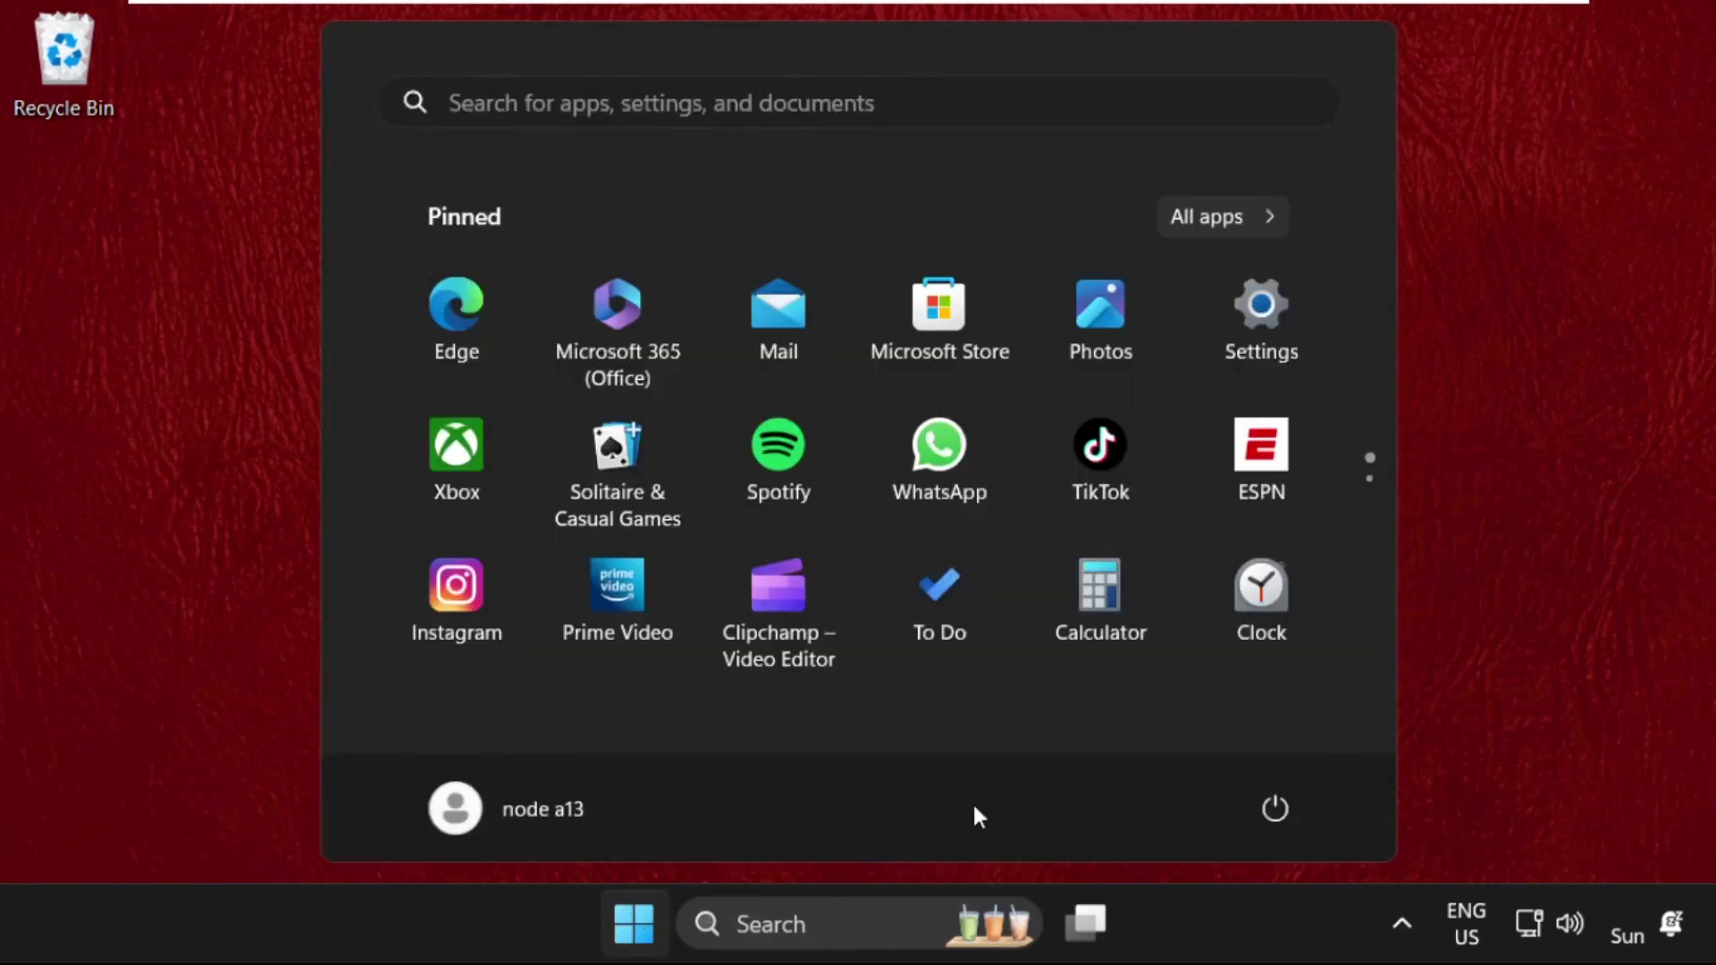
left_click(1275, 809)
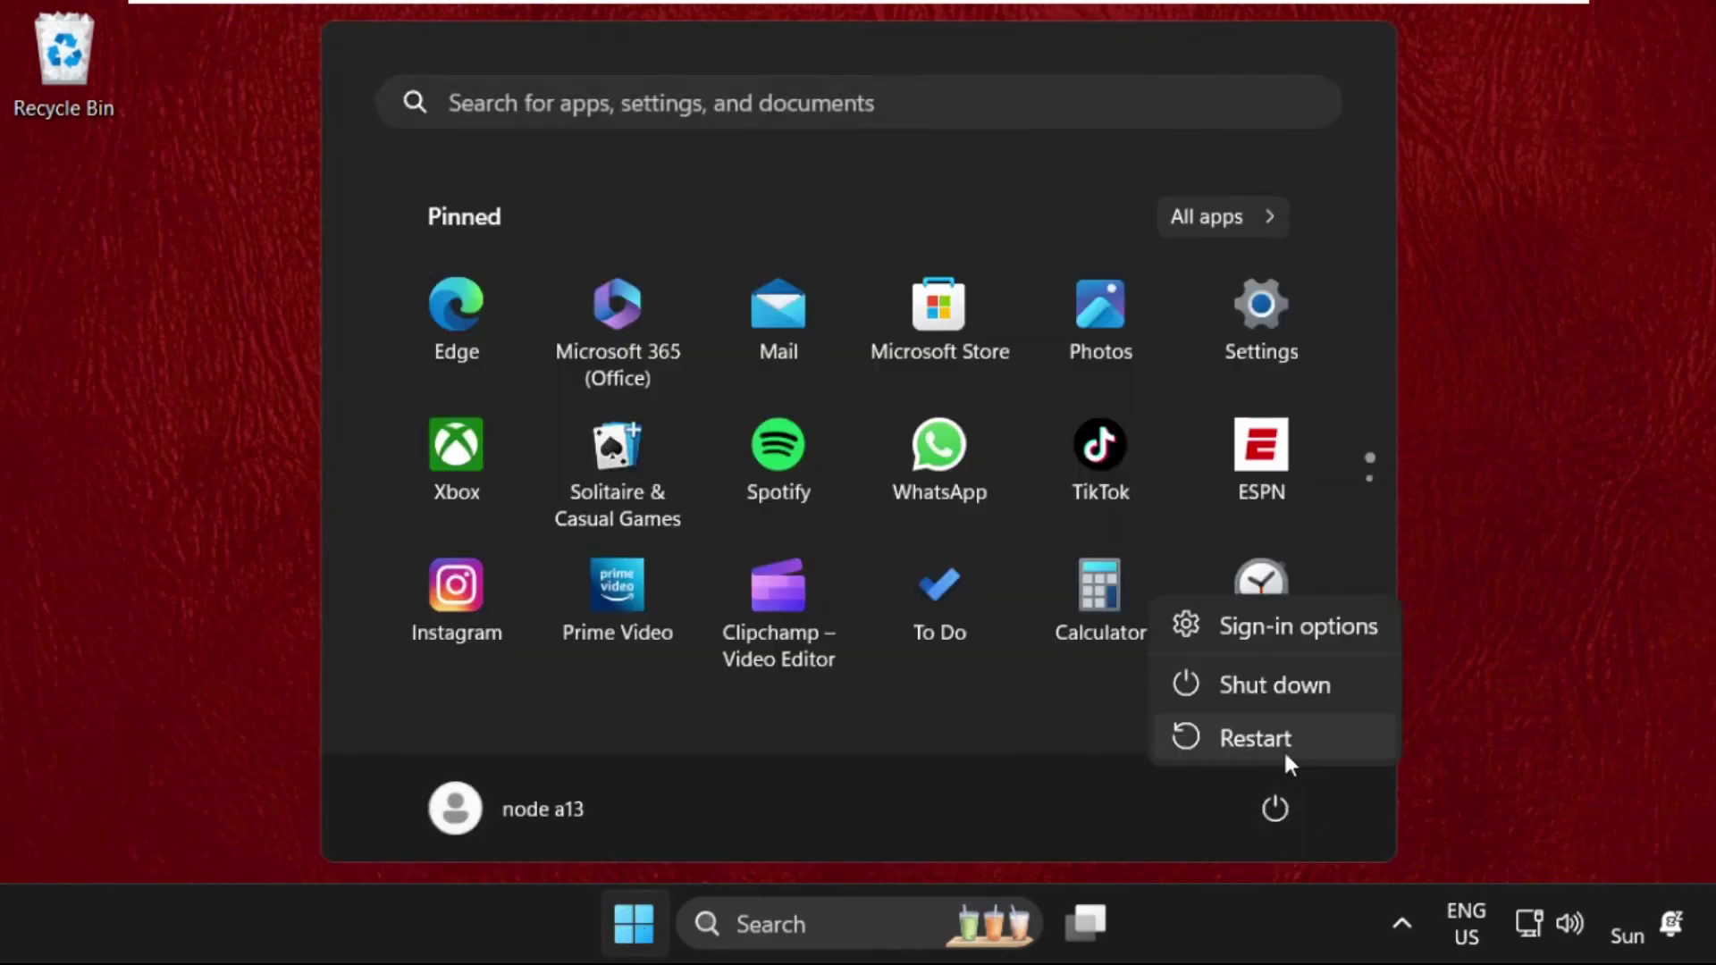